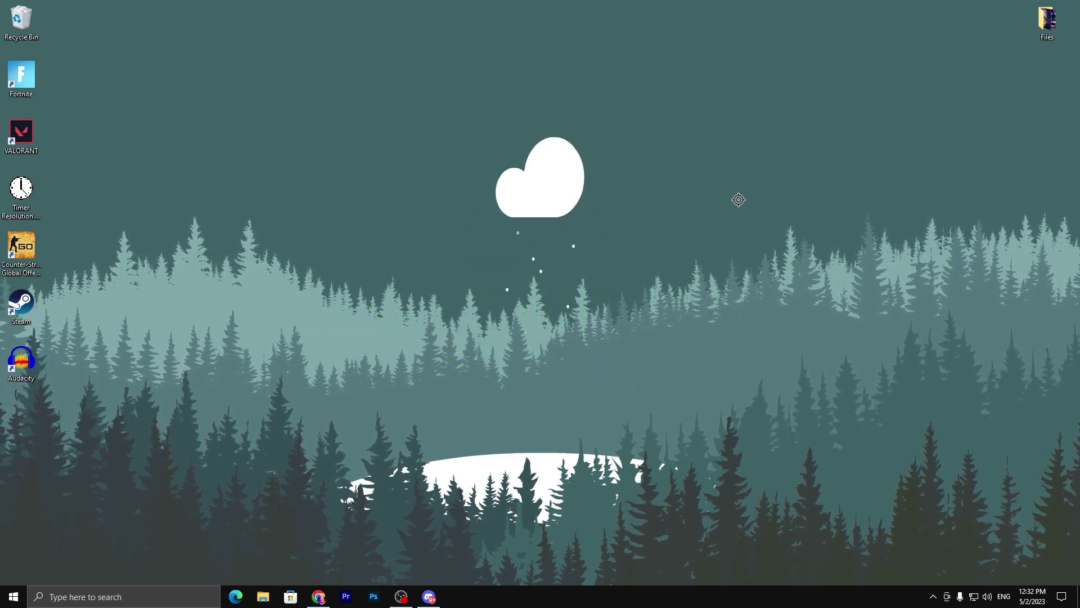
Open the AppData\Local folder using %localappdata% in the Run box.
key("super+r")
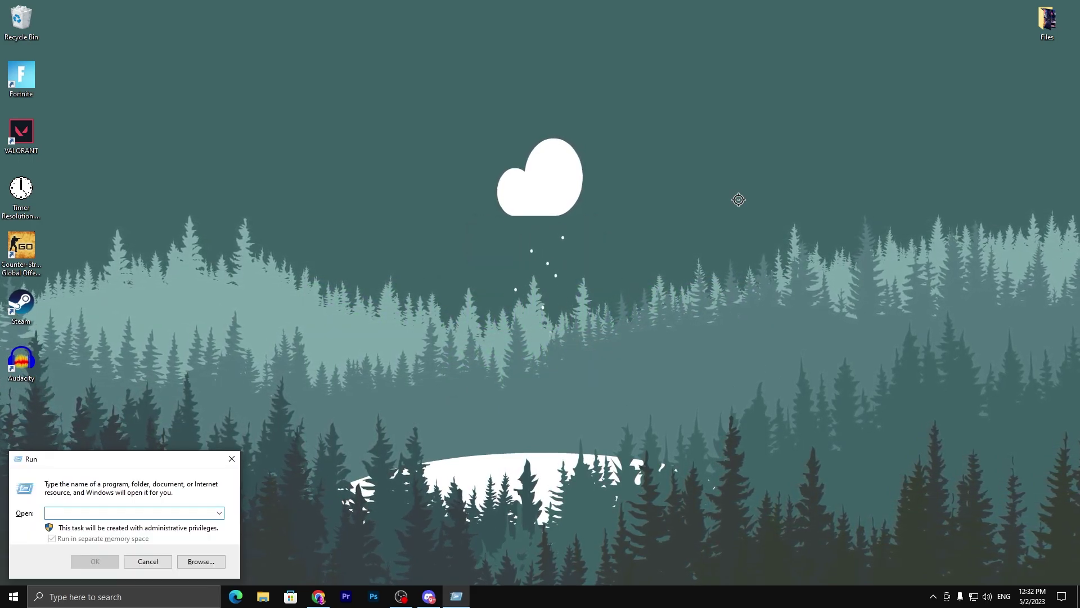
left_click_drag(101, 457, 465, 227)
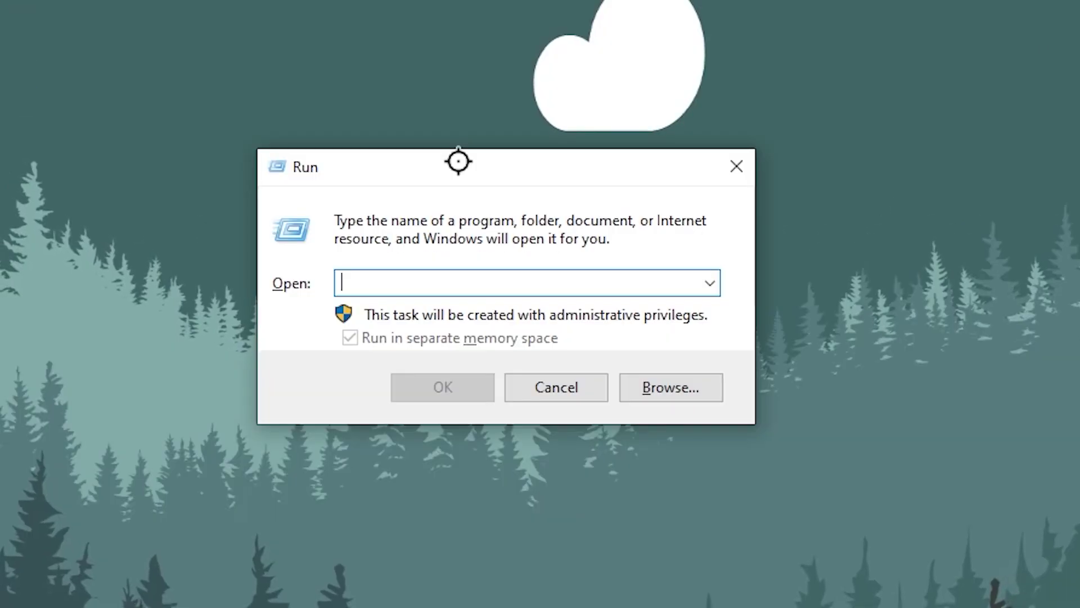
type("%localappdata%")
key("Down")
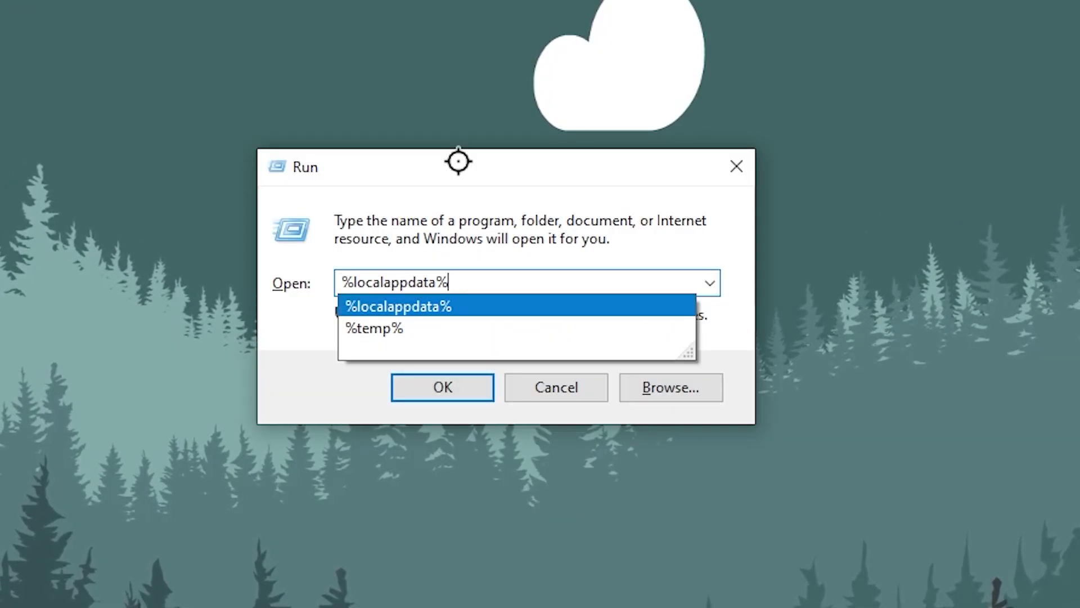
key("Return")
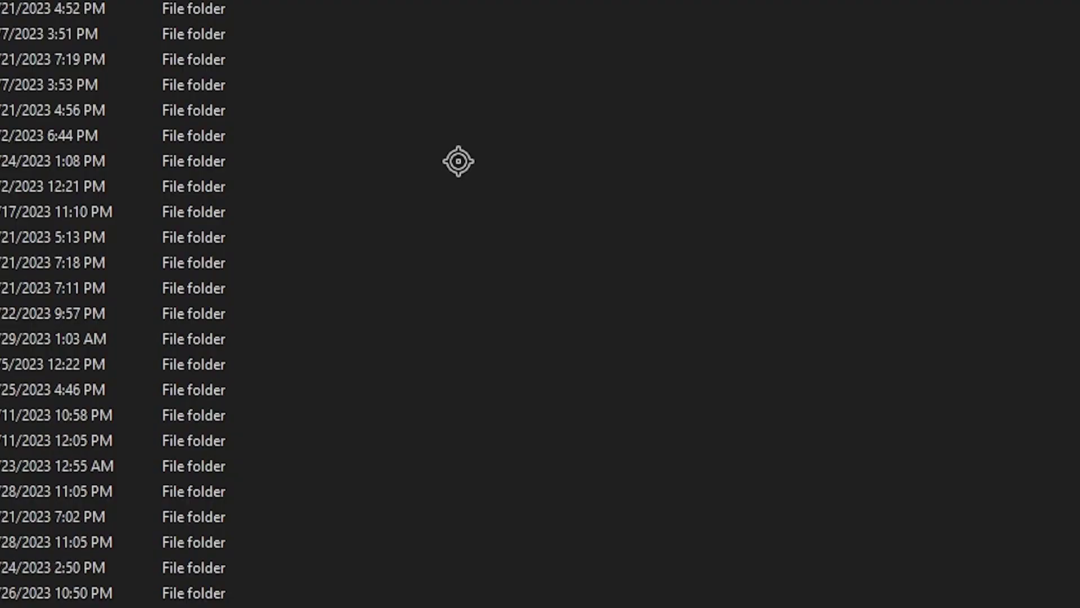
left_click(133, 37)
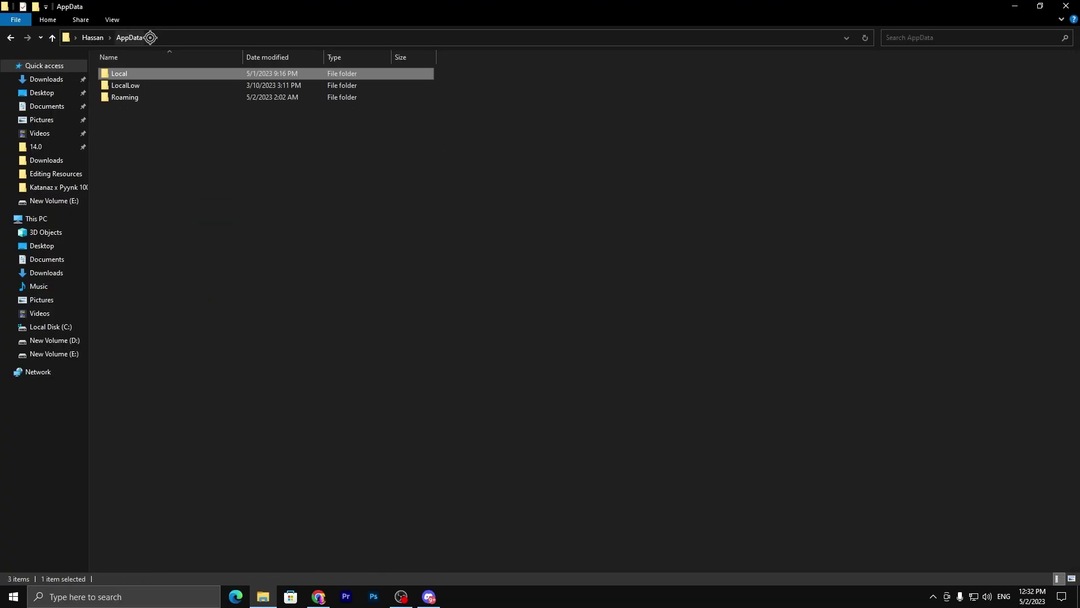
double_click(130, 74)
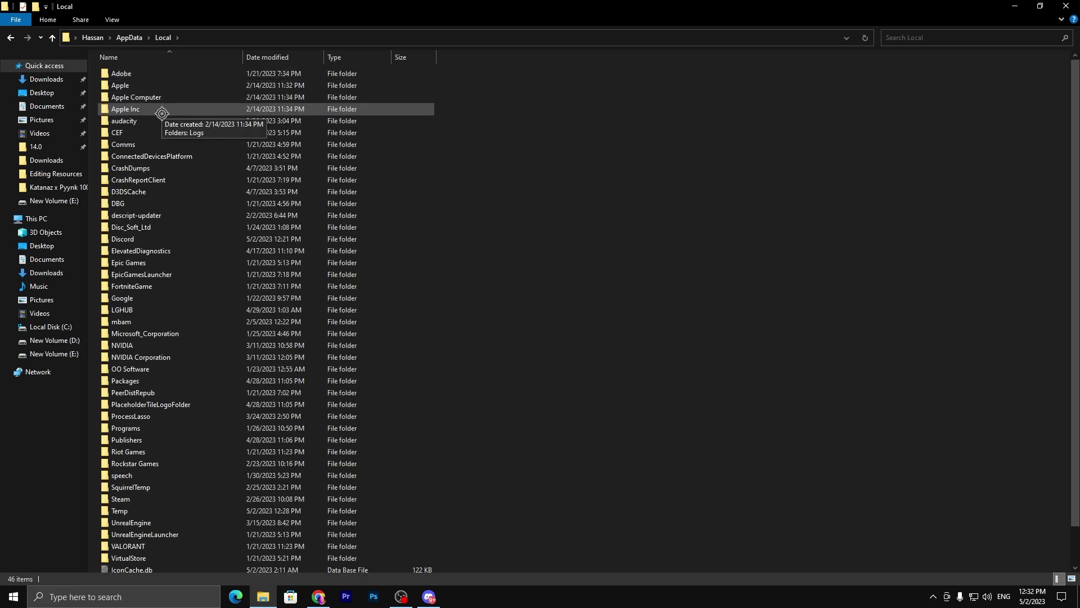
Rename the FortniteGame folder to FortniteGame1.
left_click(135, 286)
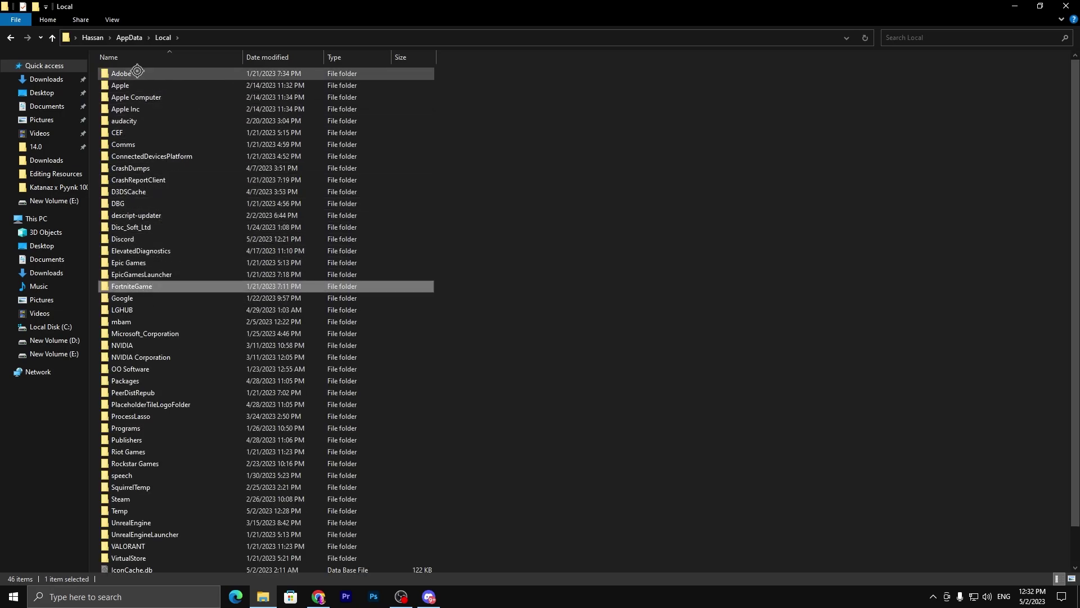
right_click(138, 287)
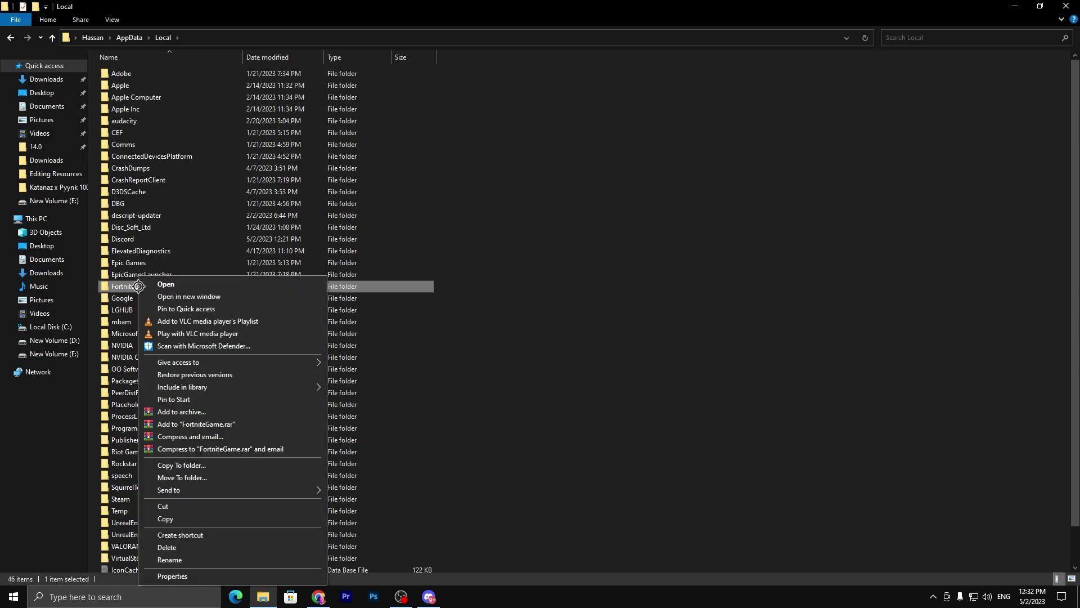
left_click(189, 558)
left_click(160, 288)
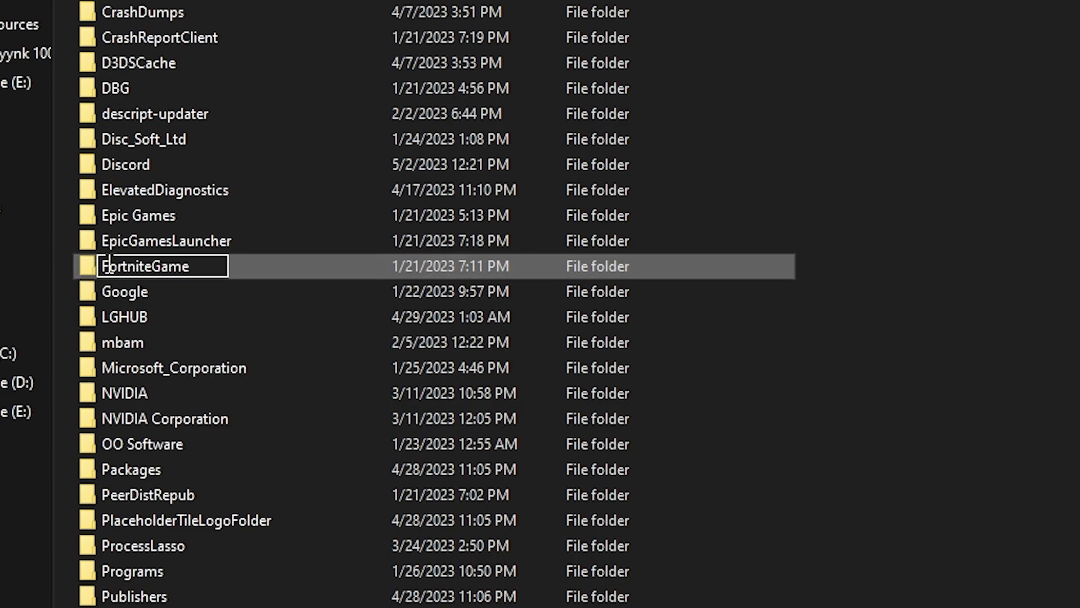
type("1")
left_click(1074, 243)
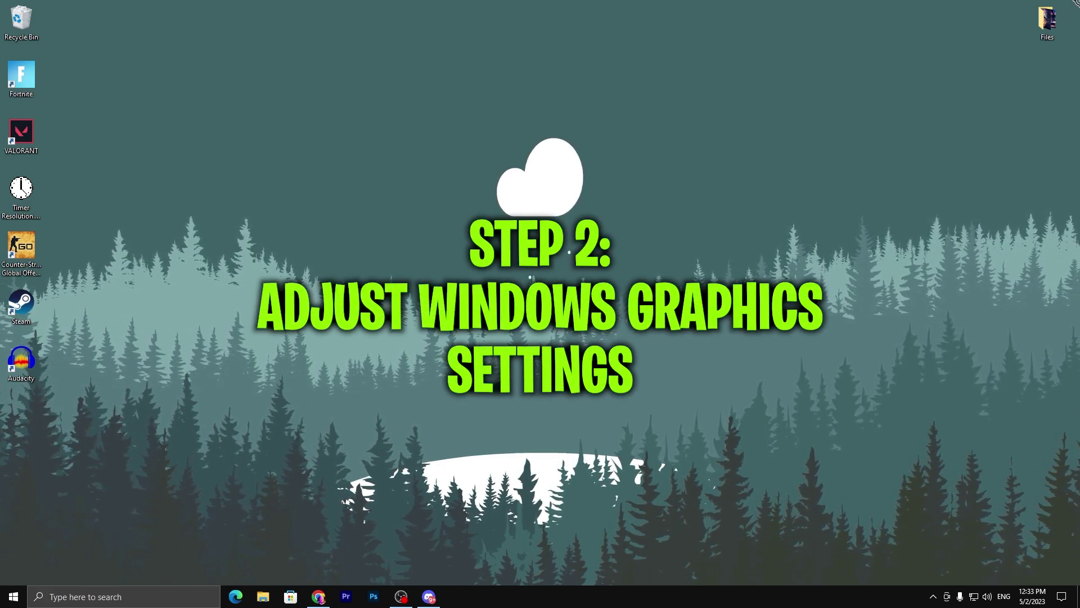
Go from the desktop's Display settings to the Graphics settings page.
right_click(527, 215)
left_click(562, 337)
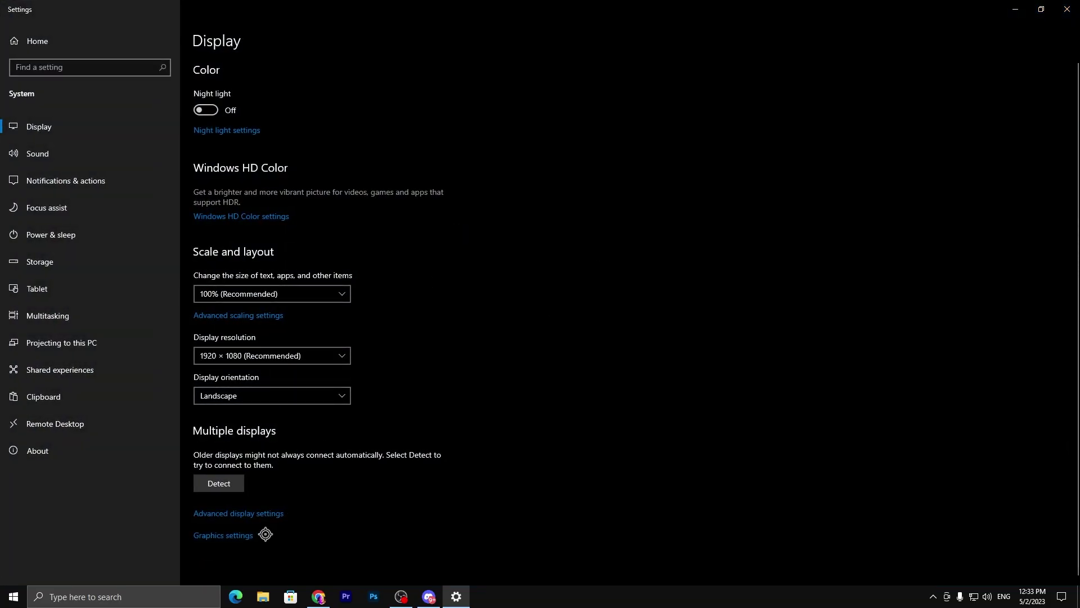
left_click(204, 537)
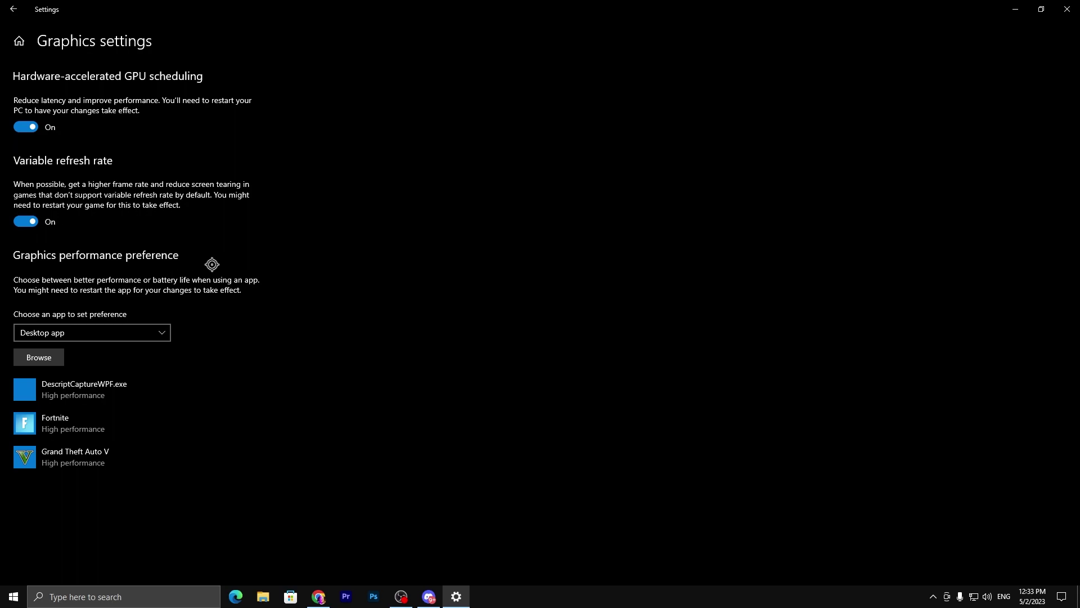
Add FortniteClient-Win64-Shipping.exe to the per-app graphics preference list.
left_click(39, 357)
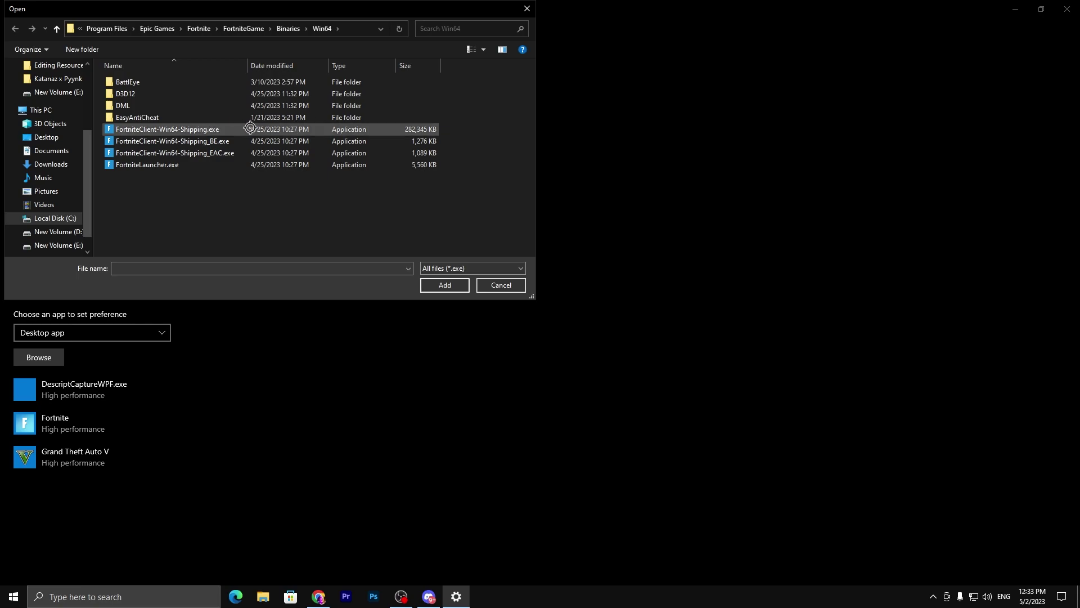
left_click(154, 129)
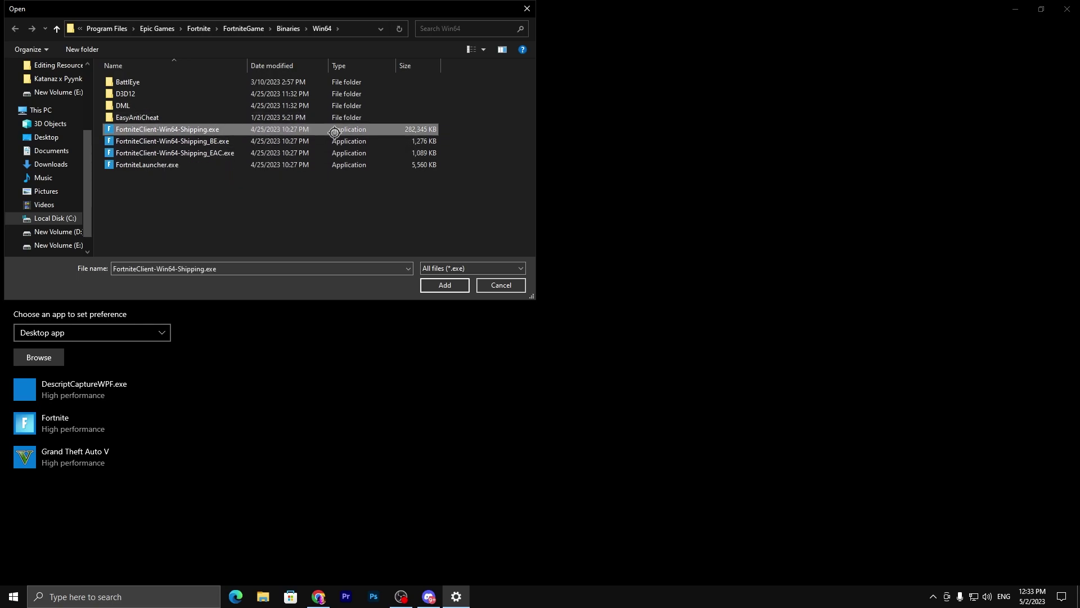
left_click(444, 284)
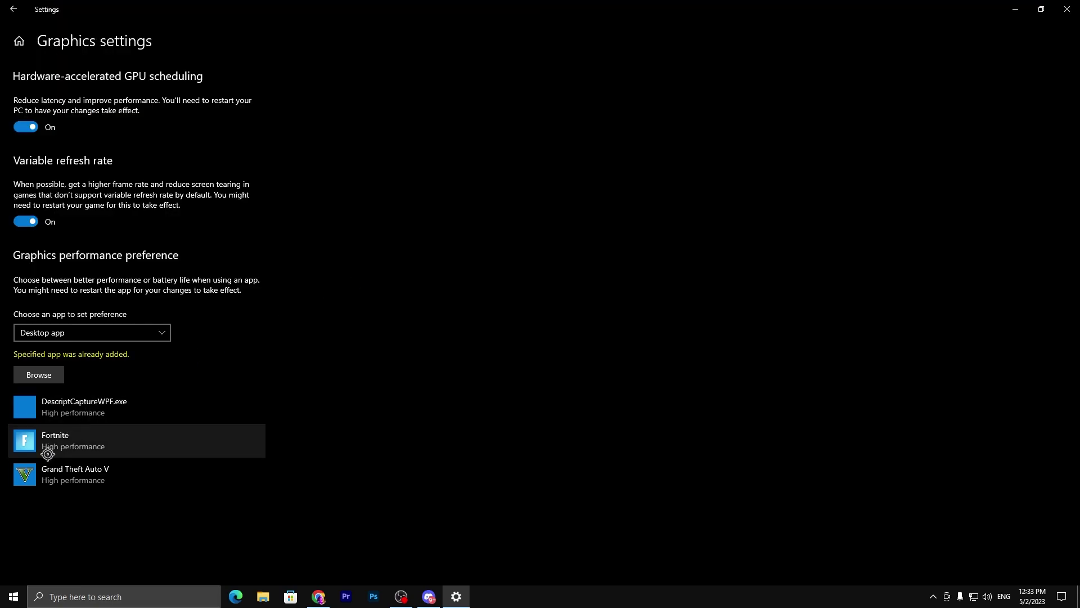
Set Fortnite's graphics preference to High performance, save it, and close Settings.
left_click(31, 453)
left_click(164, 498)
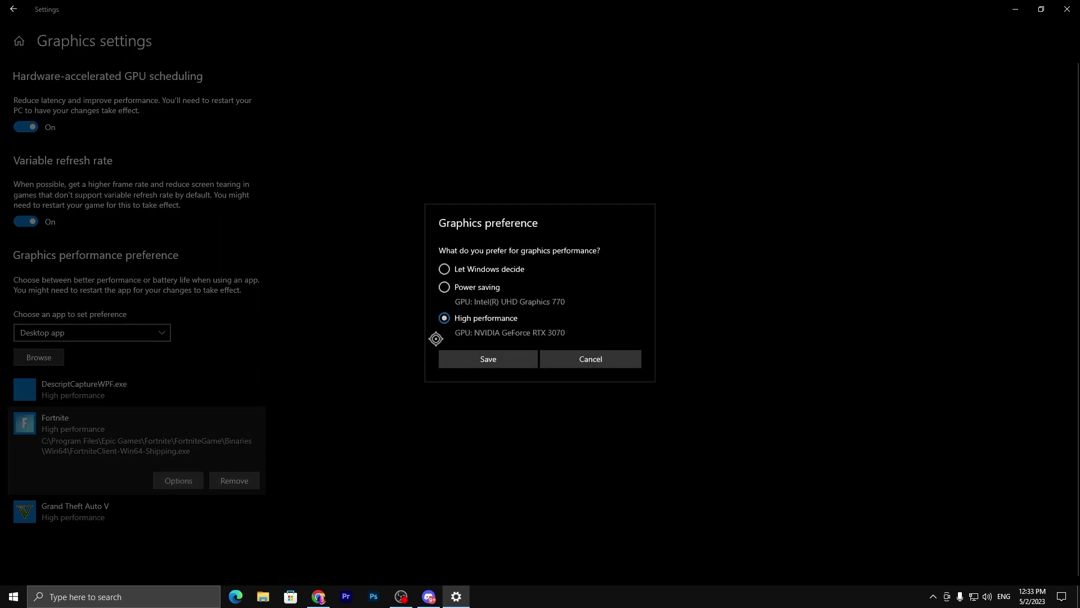
left_click(489, 358)
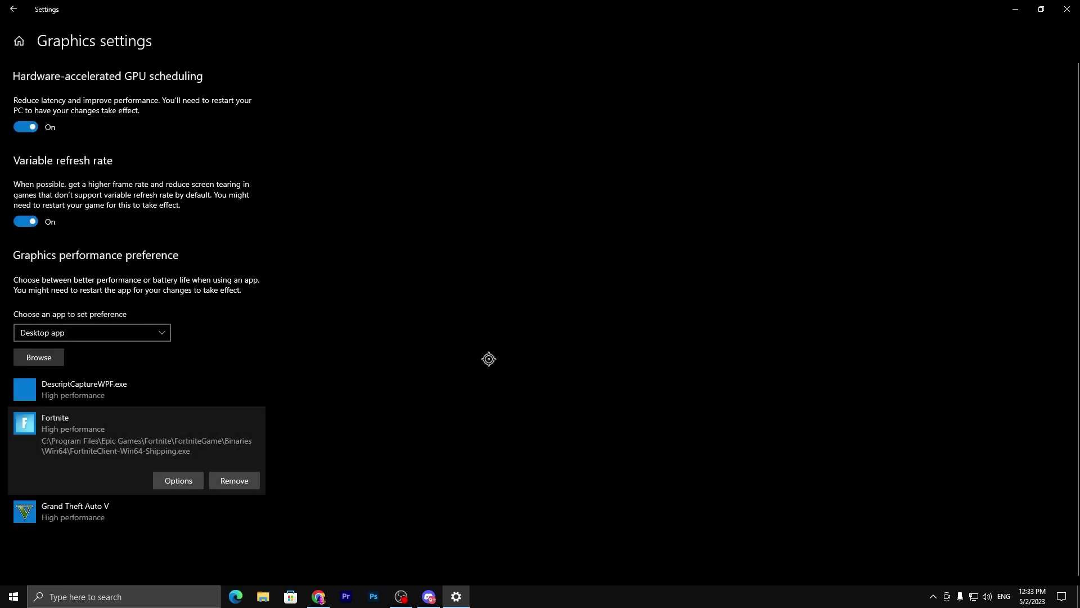
left_click(1062, 12)
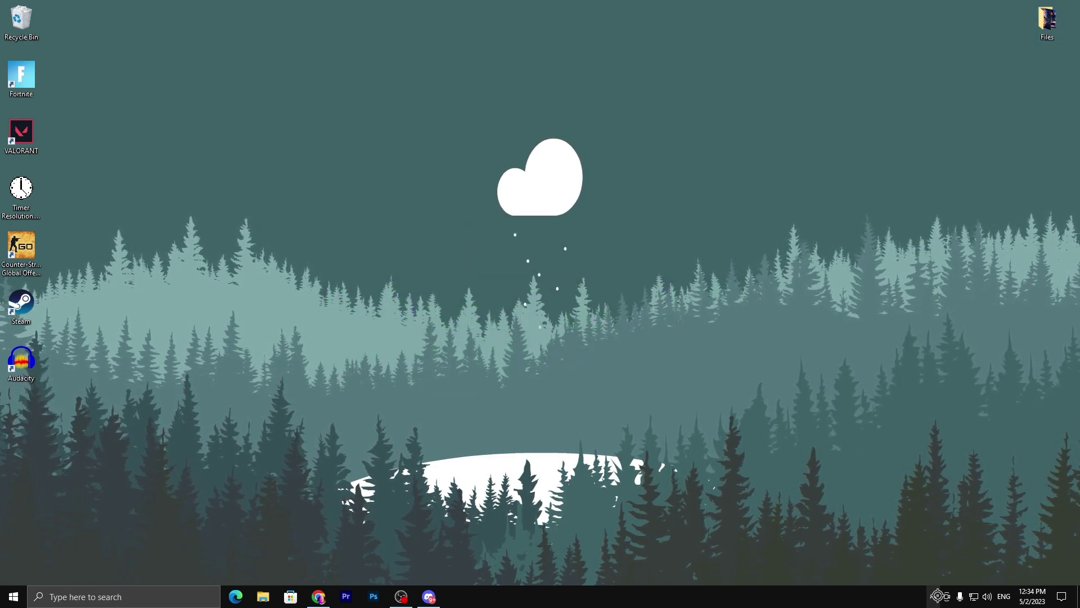
Start Epic Games Launcher from the system tray and open its Settings page.
left_click(933, 596)
left_click(945, 529)
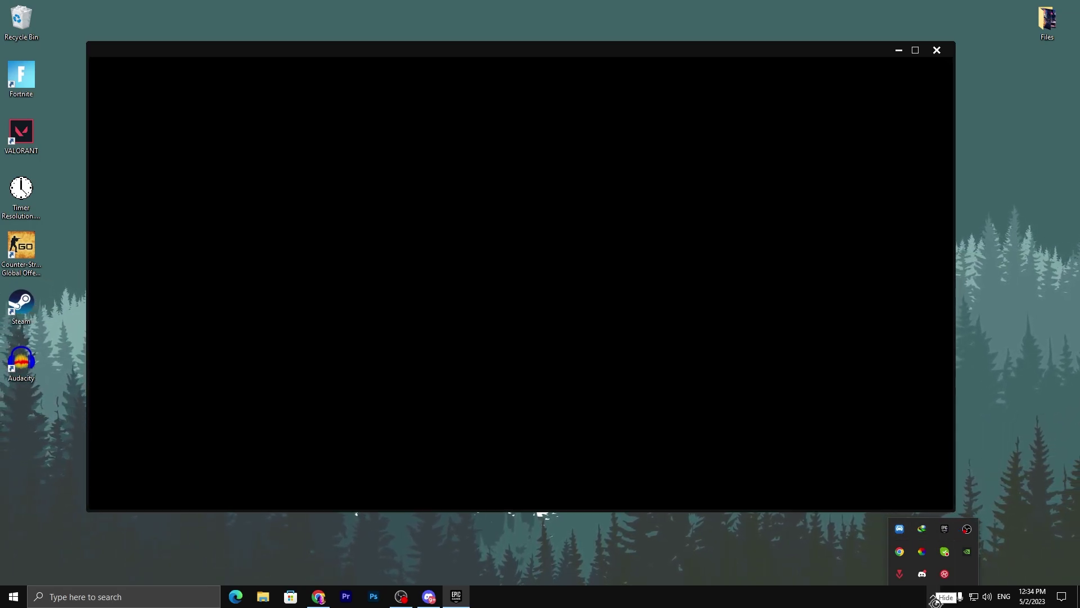
left_click(934, 597)
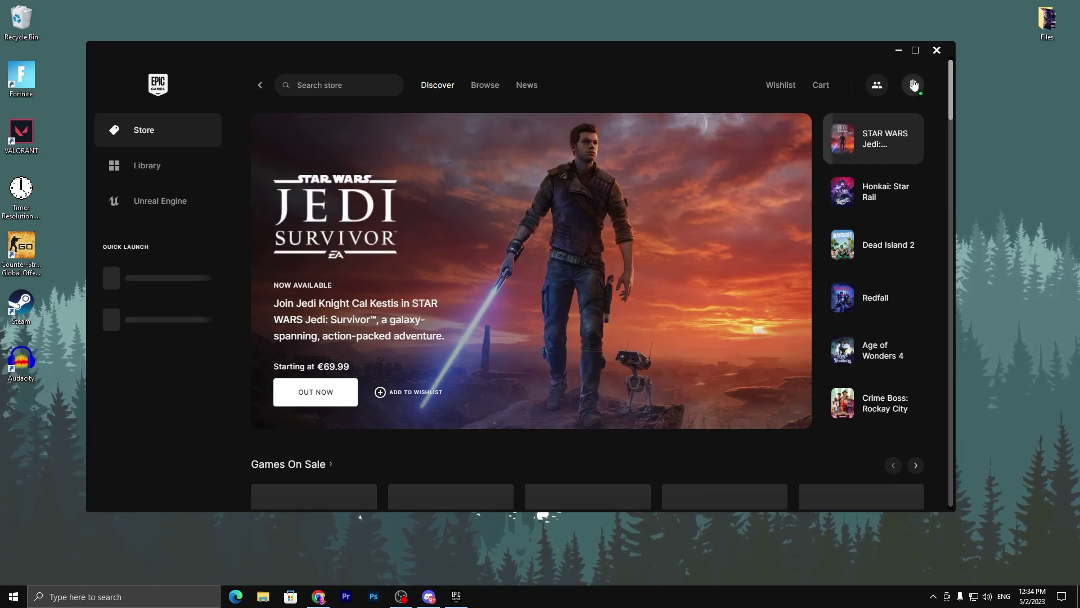
left_click(914, 86)
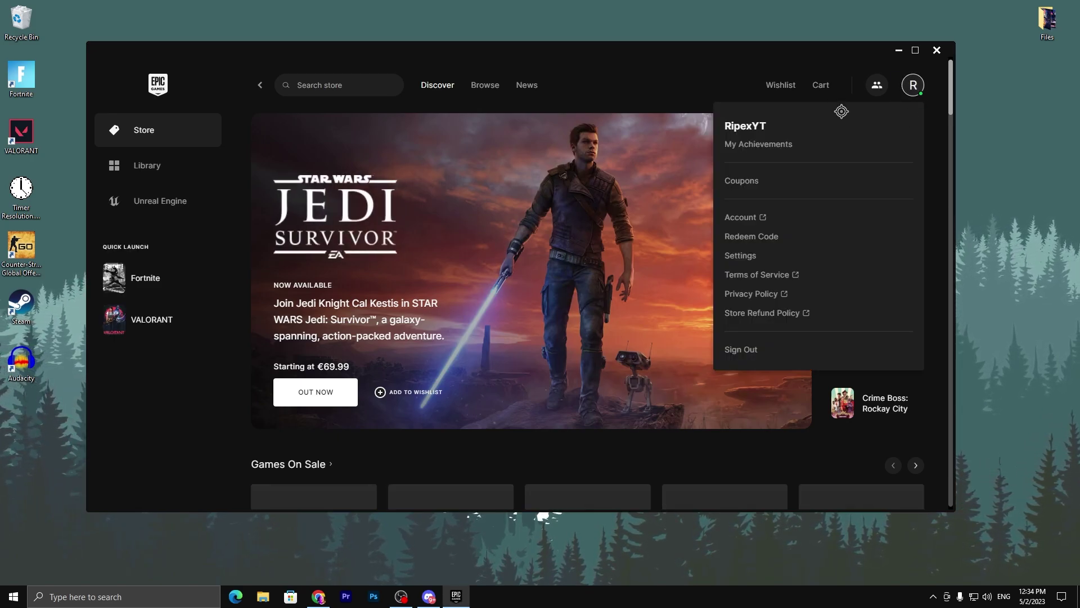
left_click(742, 257)
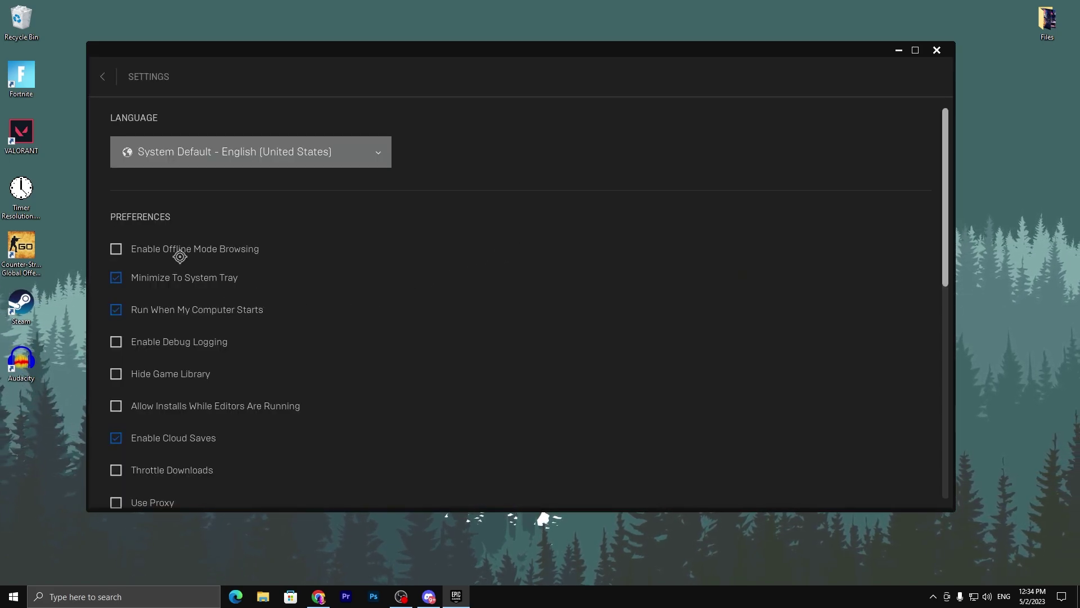
scroll(242, 274, "down", 1)
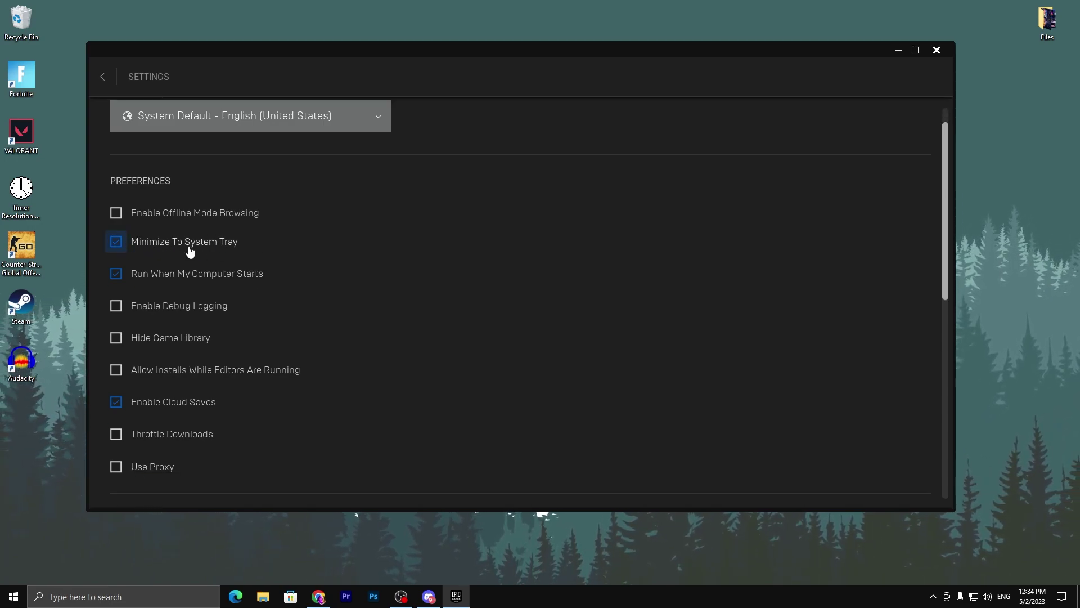
Enable Run When My Computer Starts and expand Fortnite's Additional Command Line Arguments.
left_click(124, 281)
scroll(176, 313, "down", 5)
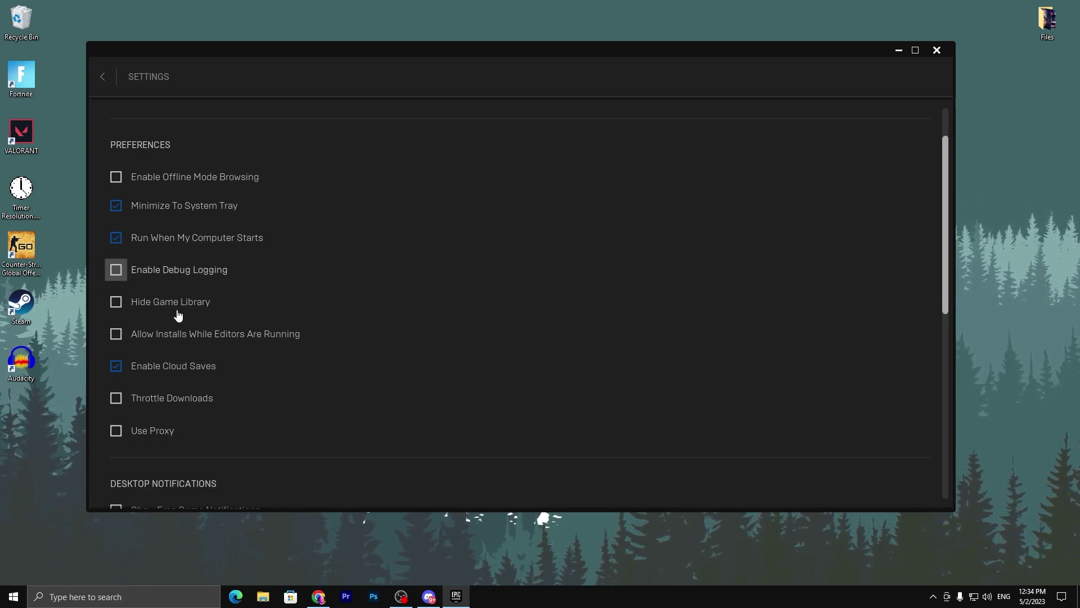
scroll(181, 329, "down", 1)
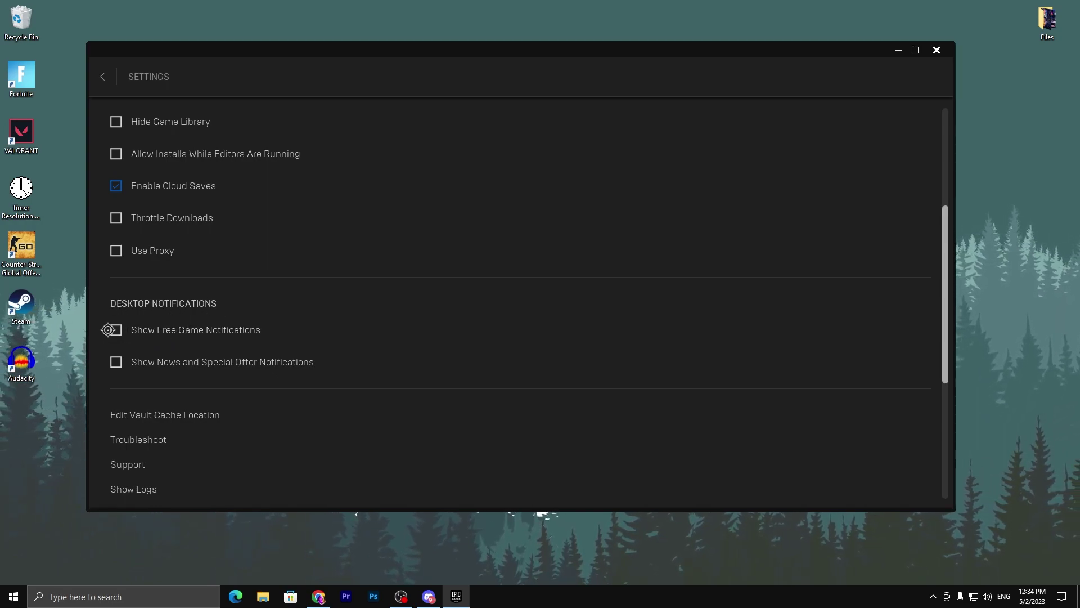
scroll(178, 352, "down", 8)
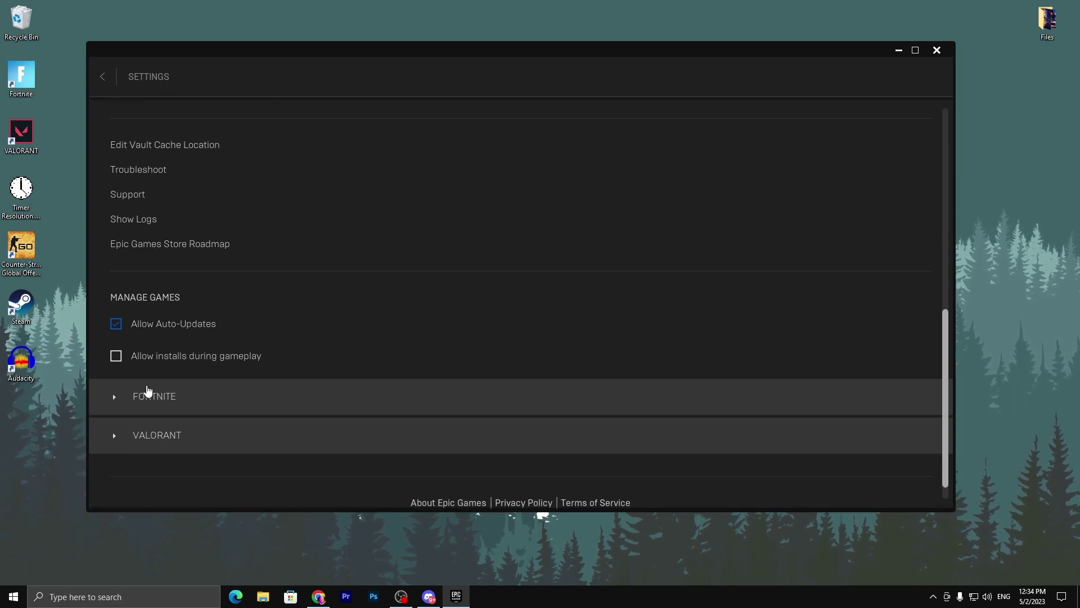
left_click(116, 398)
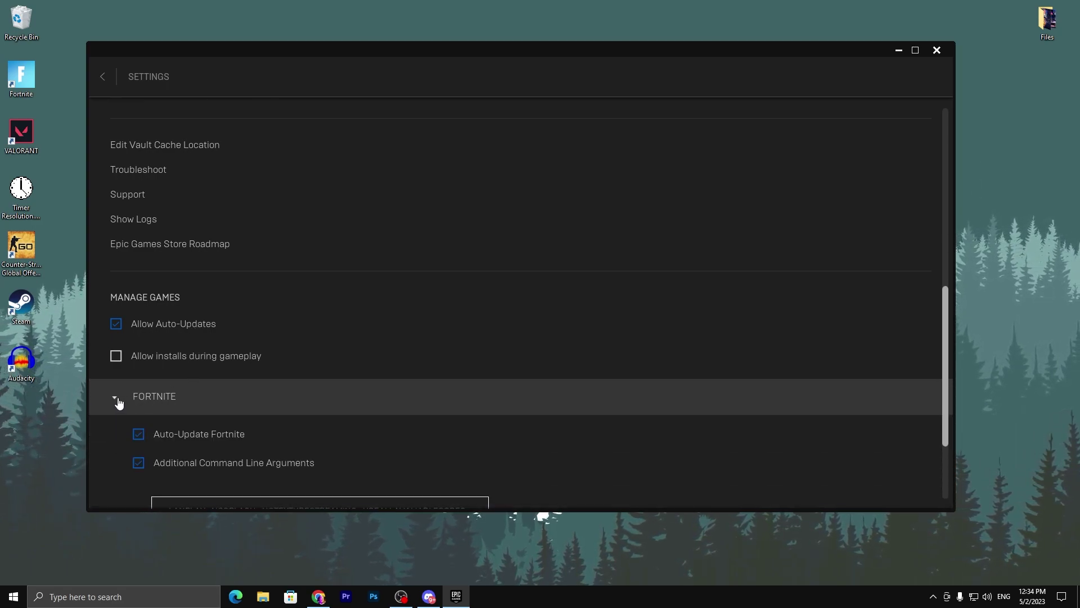
scroll(118, 401, "down", 2)
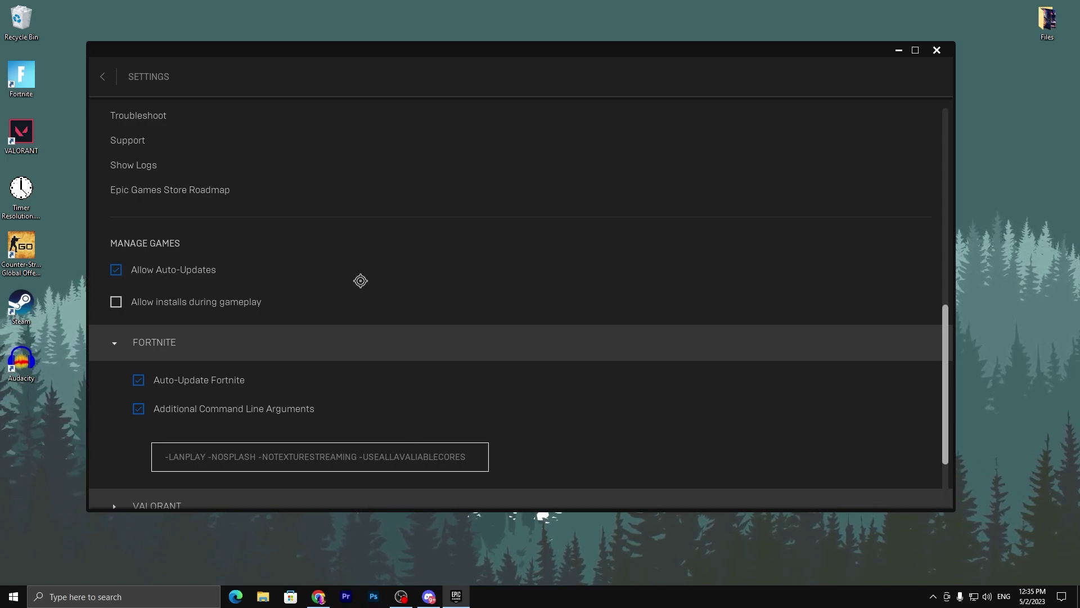
Close the launcher and open This PC's Properties through a 'this' search.
left_click(103, 77)
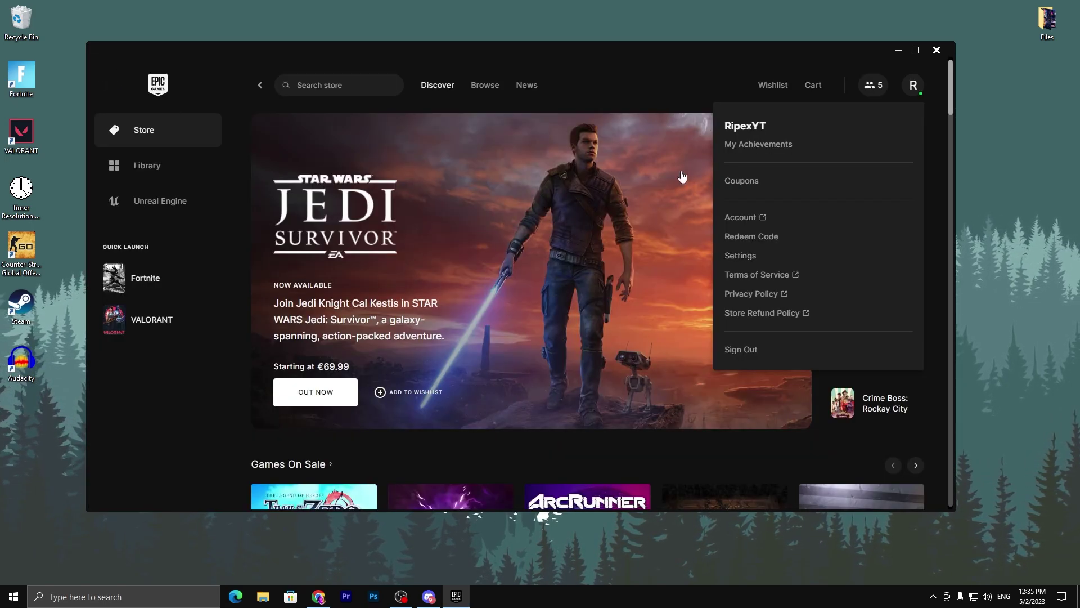
left_click(937, 50)
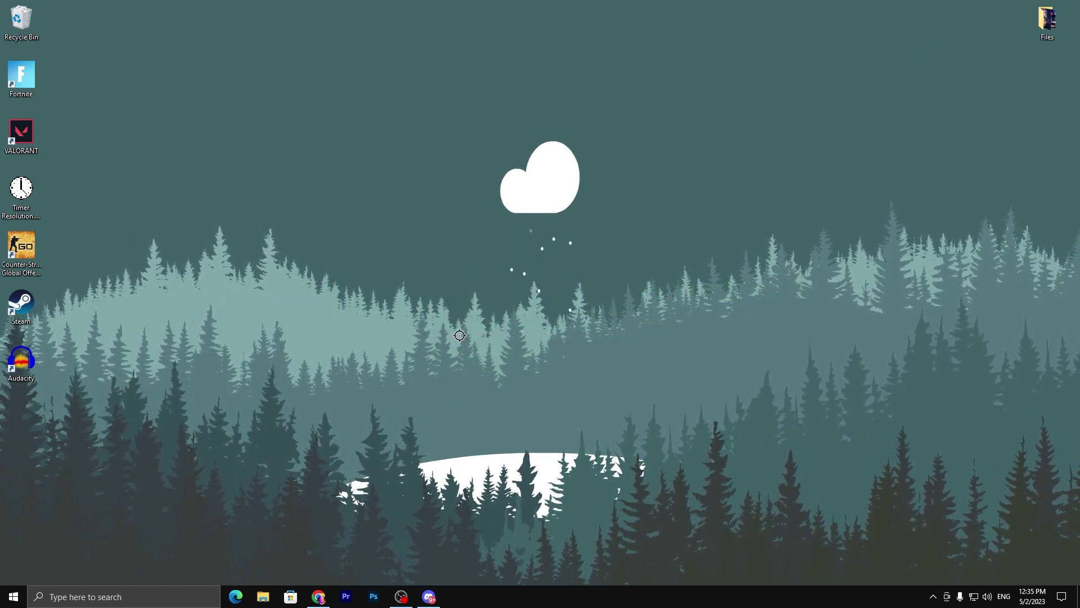
left_click(64, 596)
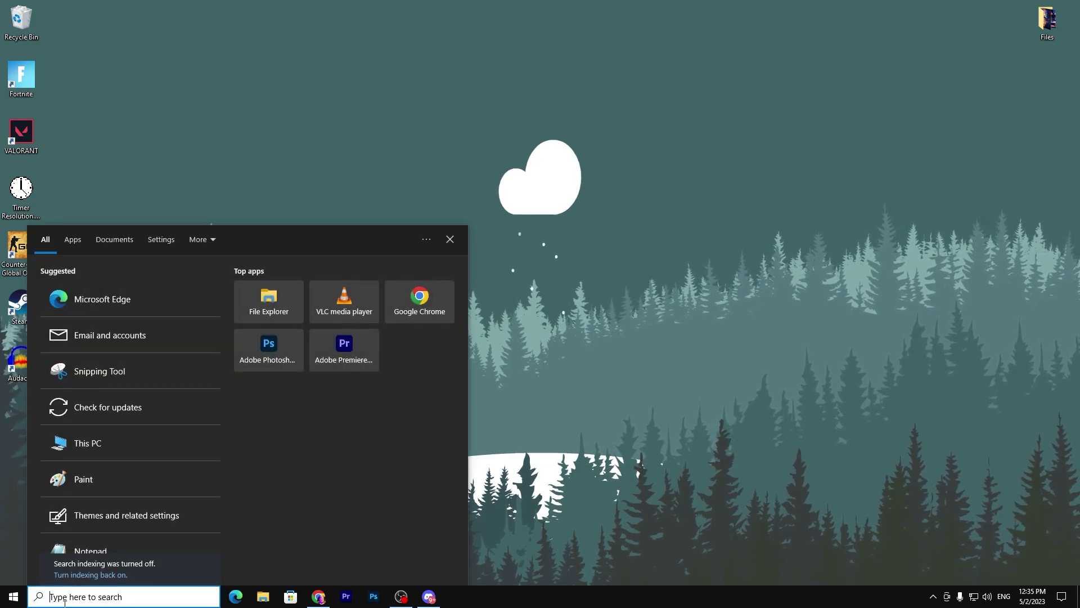
type("this")
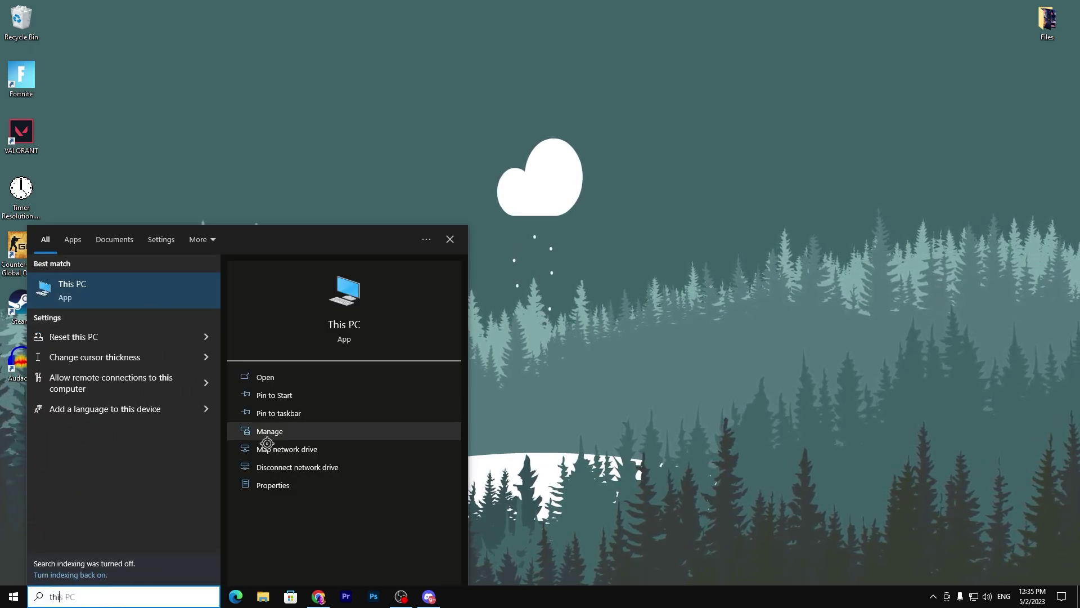
left_click(272, 486)
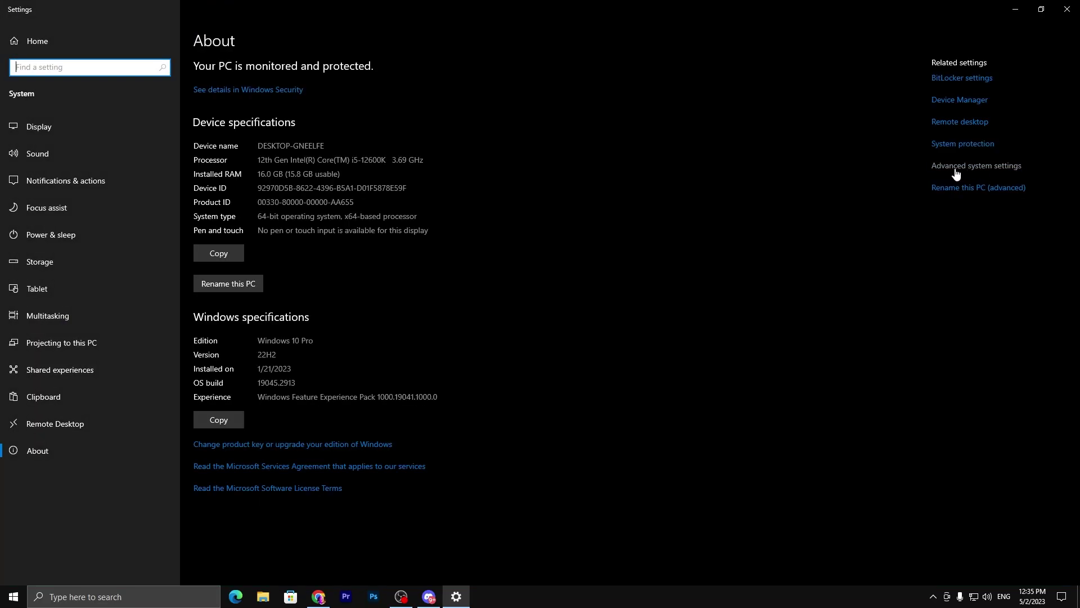
Choose Adjust for best performance, keep Show thumbnails and Smooth edges of screen fonts, and apply.
left_click(981, 167)
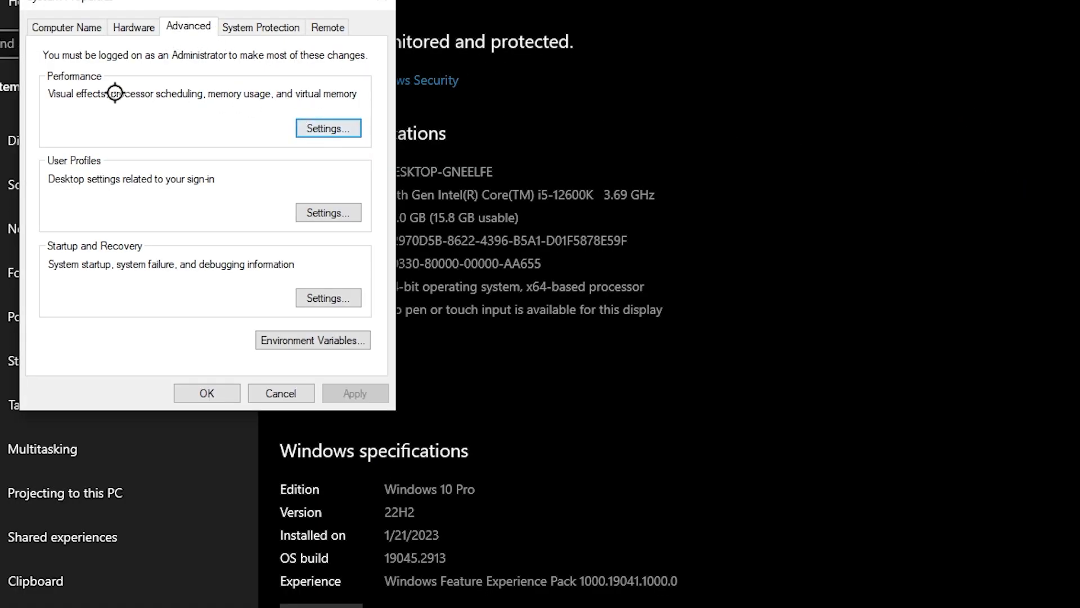
left_click(335, 126)
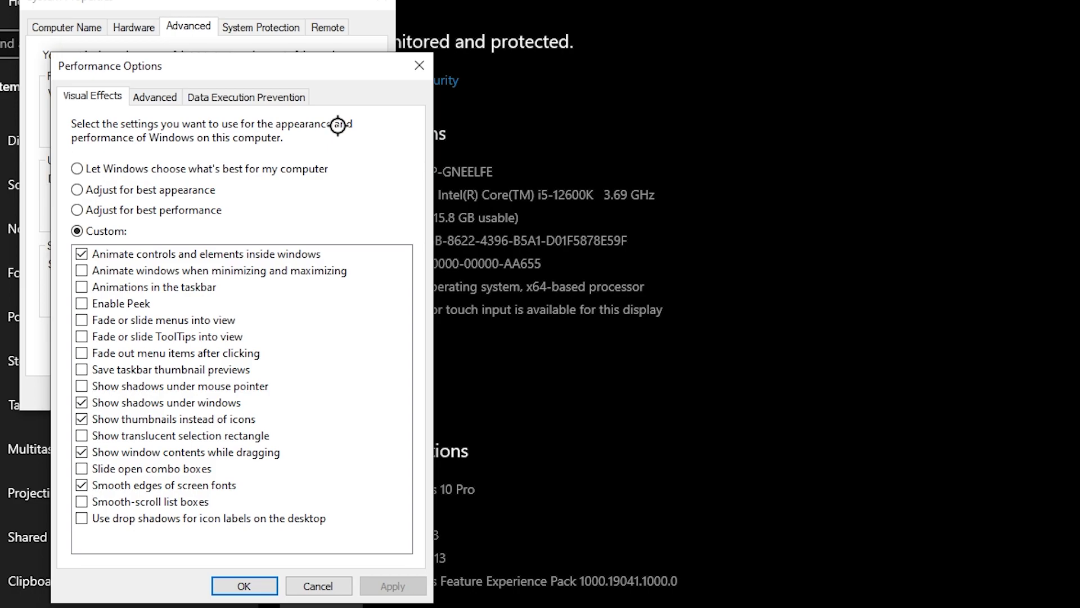
left_click(126, 211)
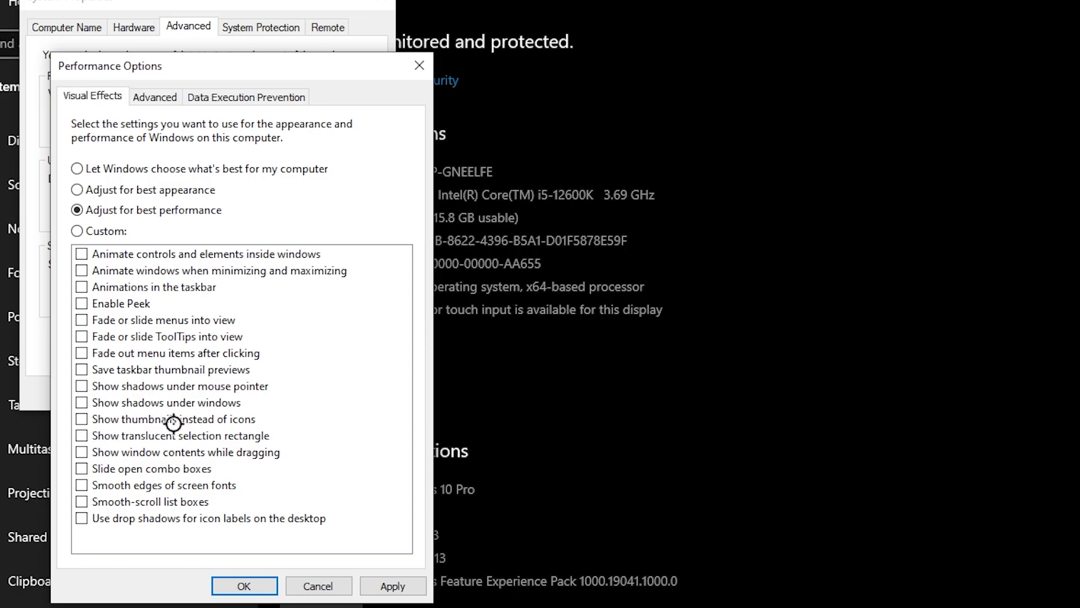
left_click(147, 420)
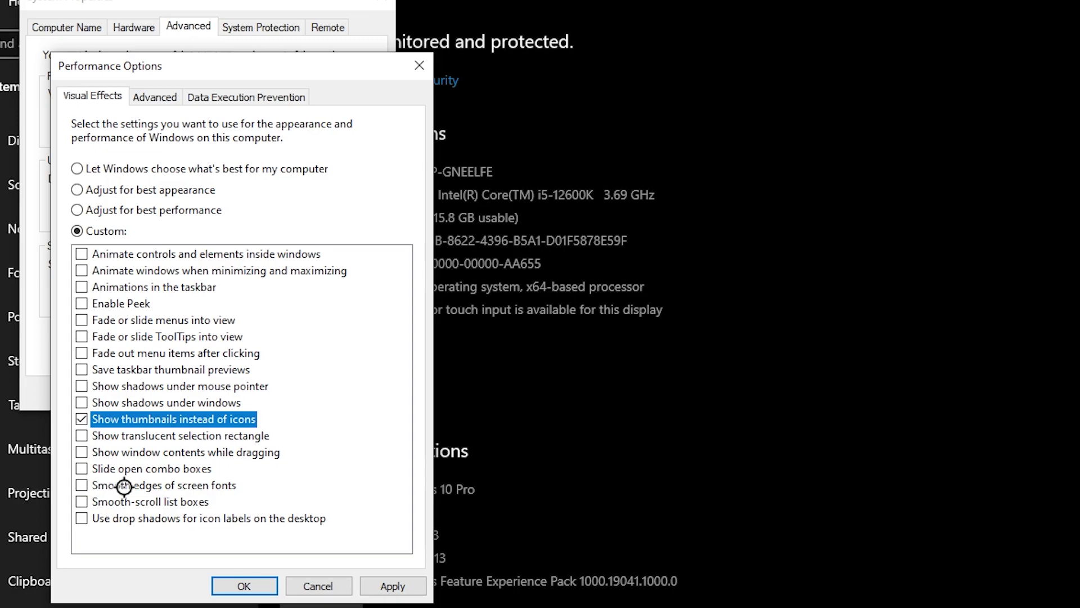
left_click(96, 486)
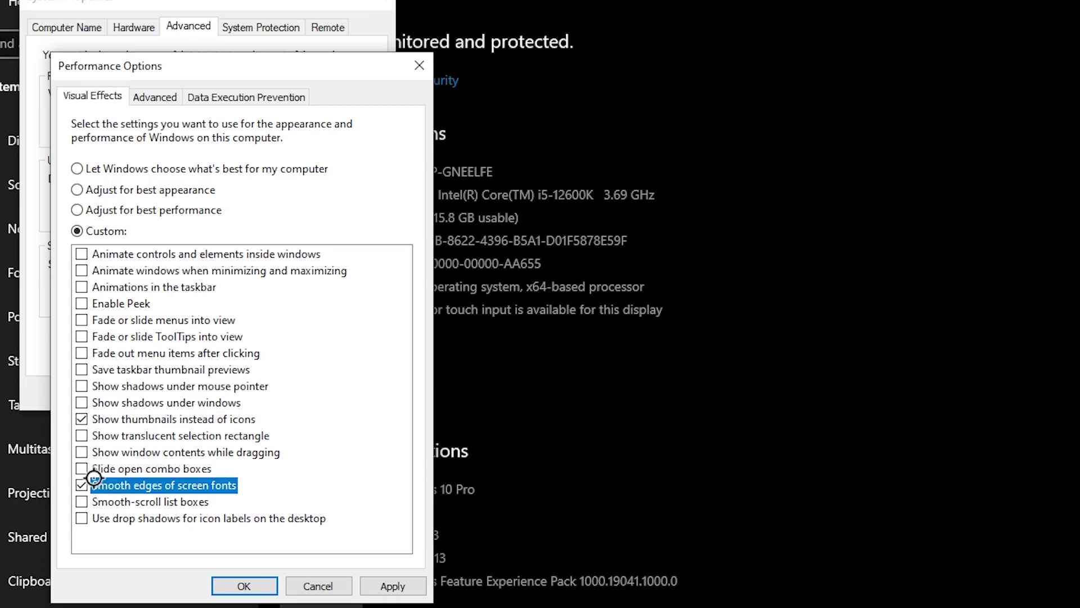
left_click(388, 585)
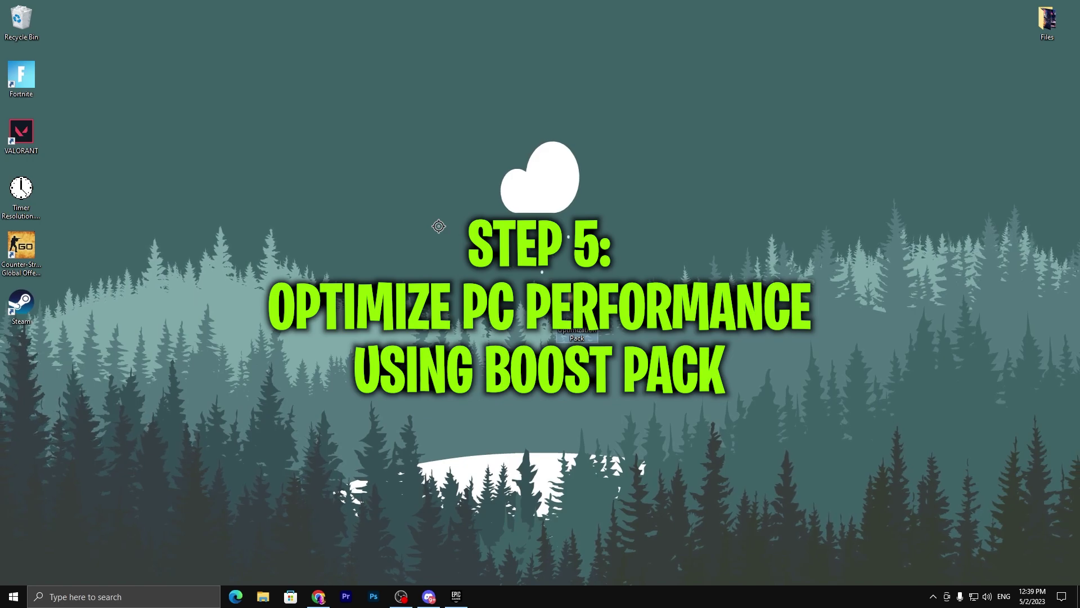
Open Fortnite Optimization Pack > Fortnite C4 S2 Config Res Pack > Low End PC Res.
left_click(316, 601)
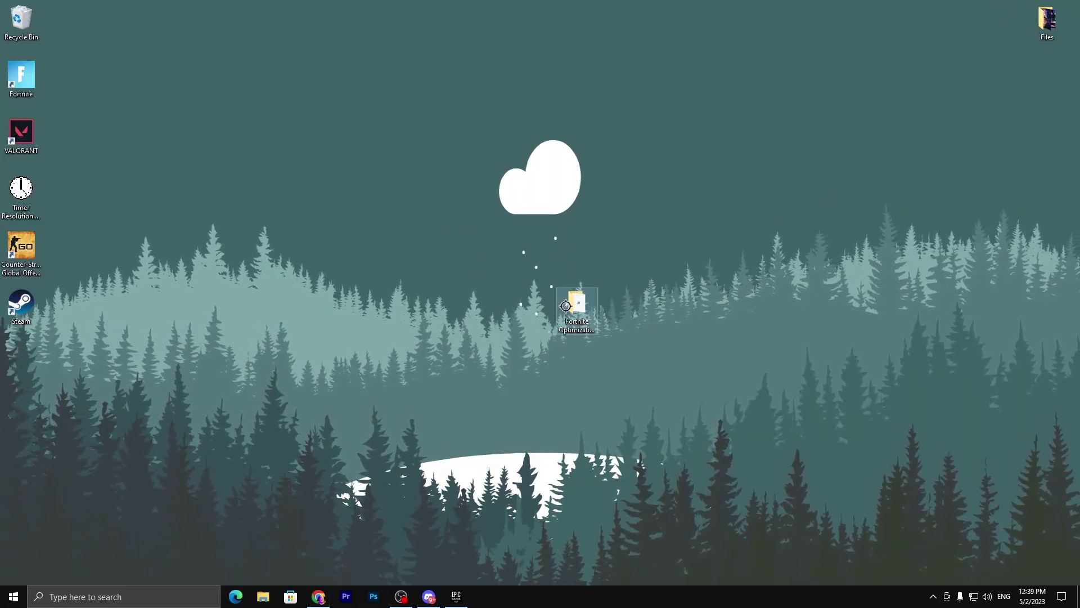
left_click_drag(575, 313, 447, 312)
double_click(447, 313)
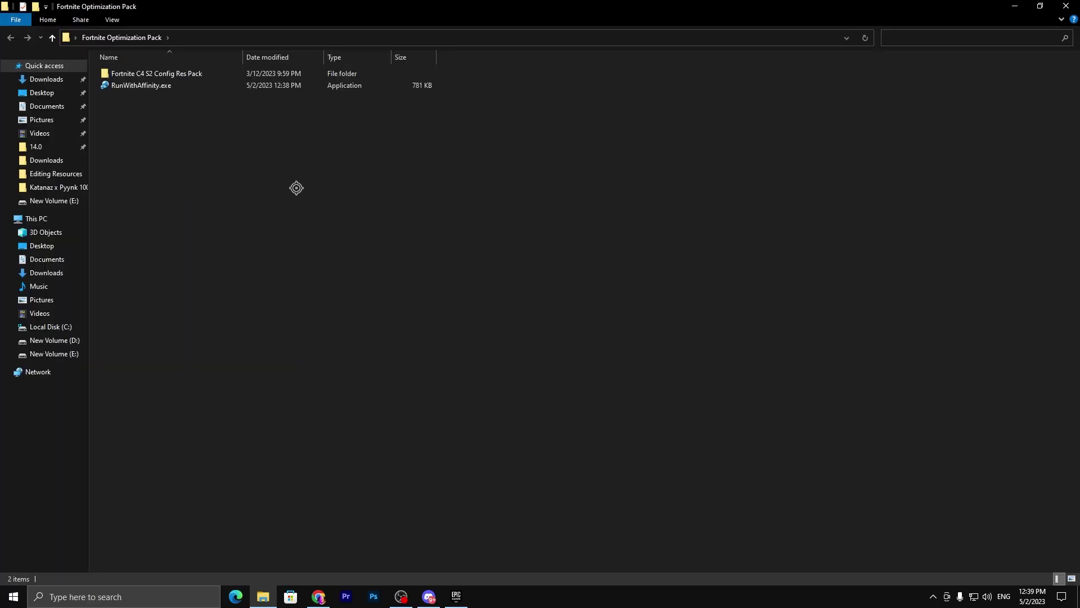
double_click(213, 75)
left_click_drag(133, 157, 245, 75)
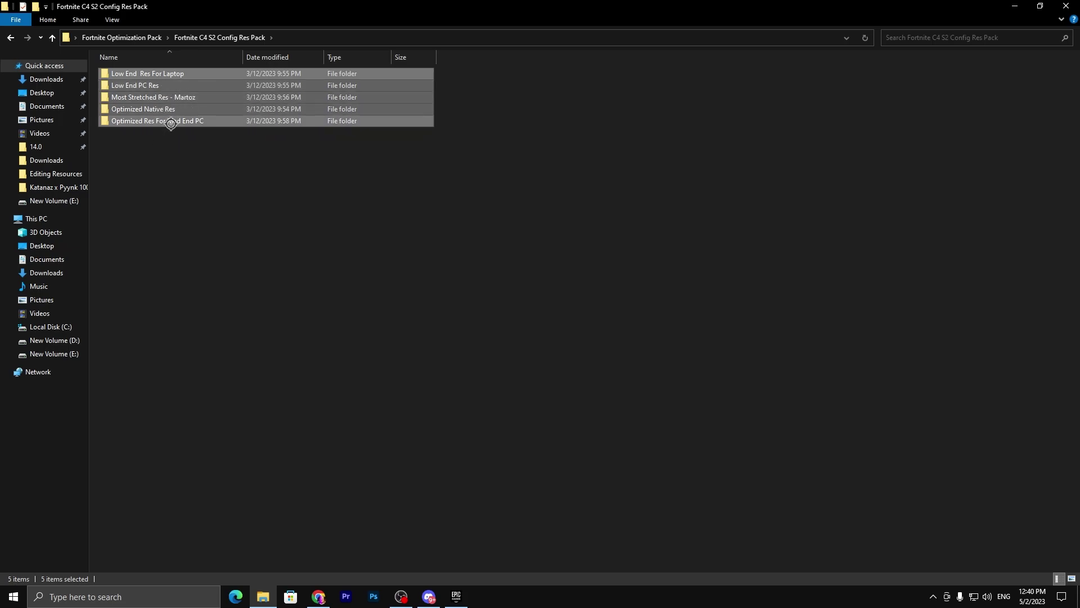
left_click(154, 157)
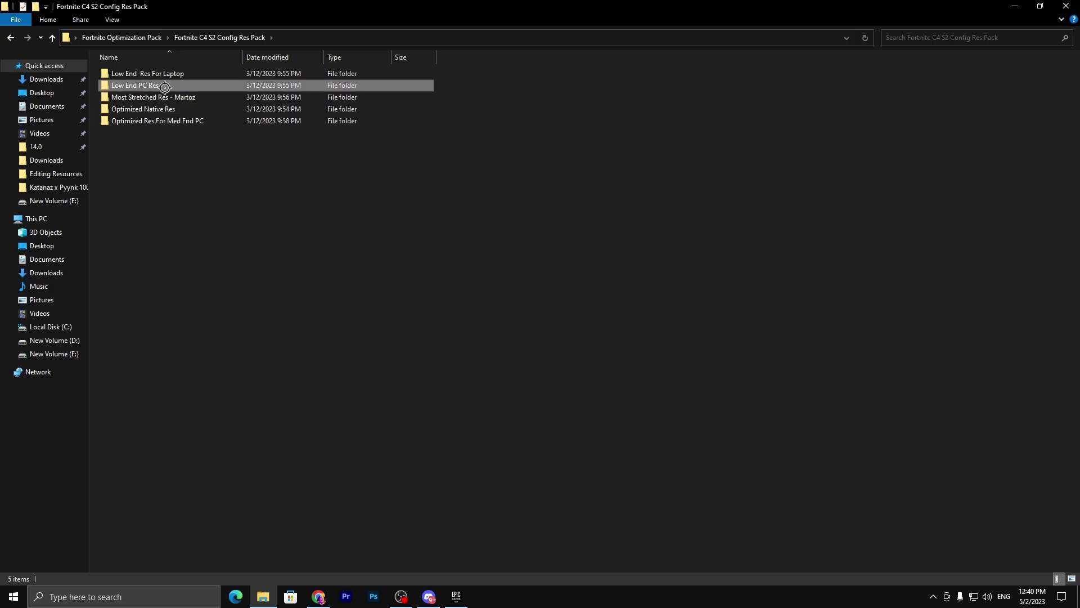
double_click(172, 85)
Copy GameUserSettings.ini and close the folder window.
left_click(152, 75)
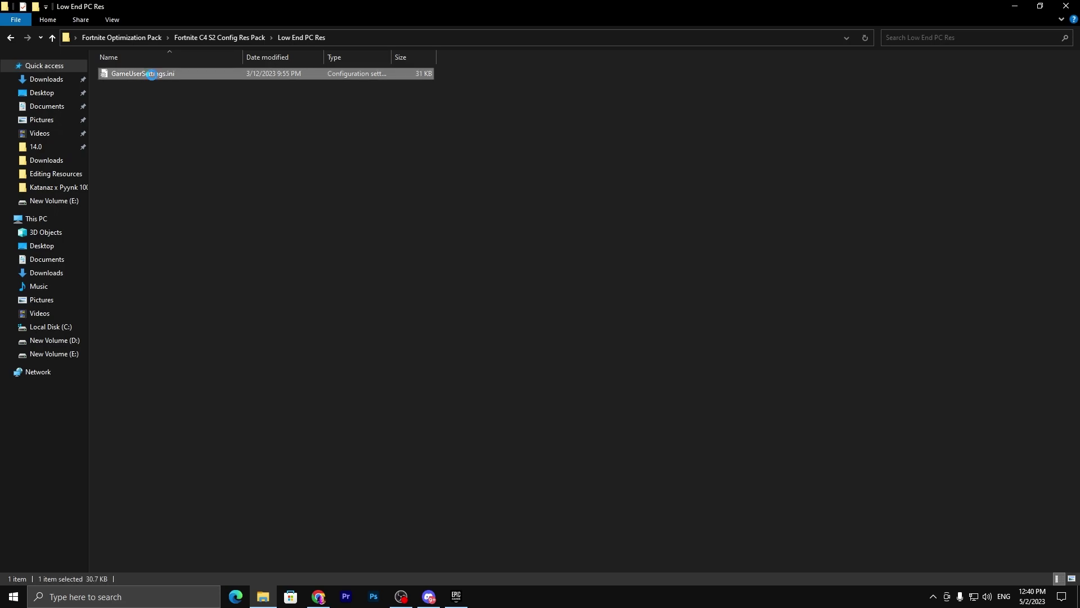
right_click(152, 75)
left_click(180, 315)
left_click(1075, 2)
key("super+r")
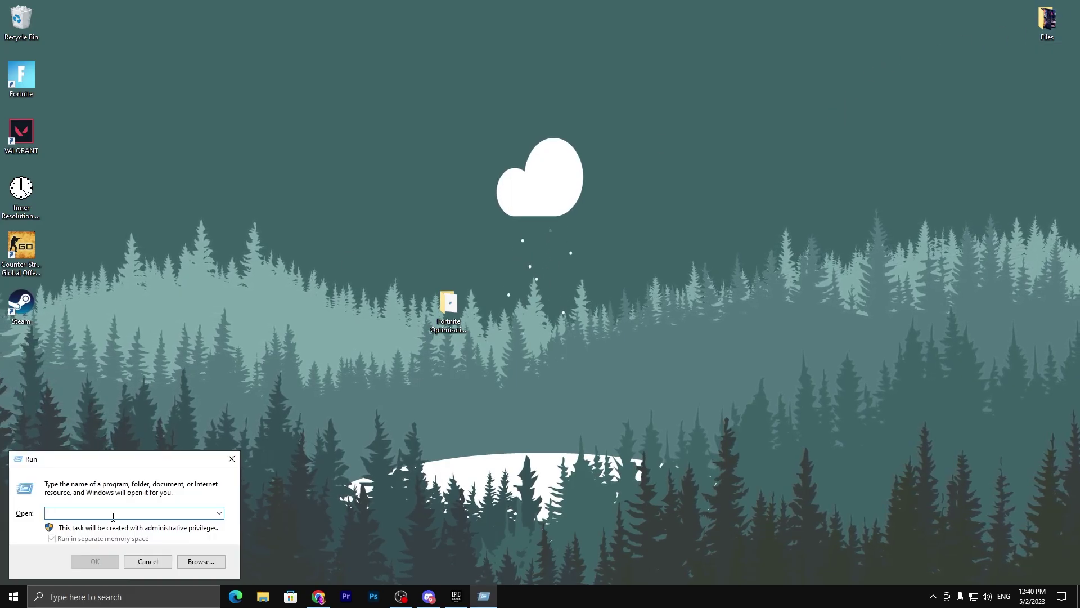
type("%localappdata%")
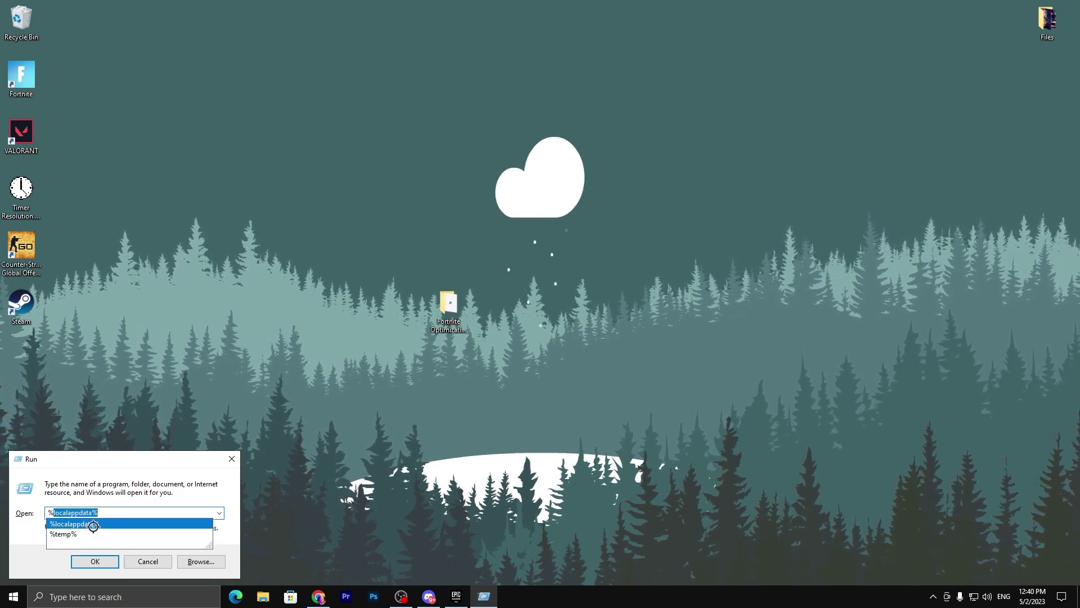
left_click(95, 561)
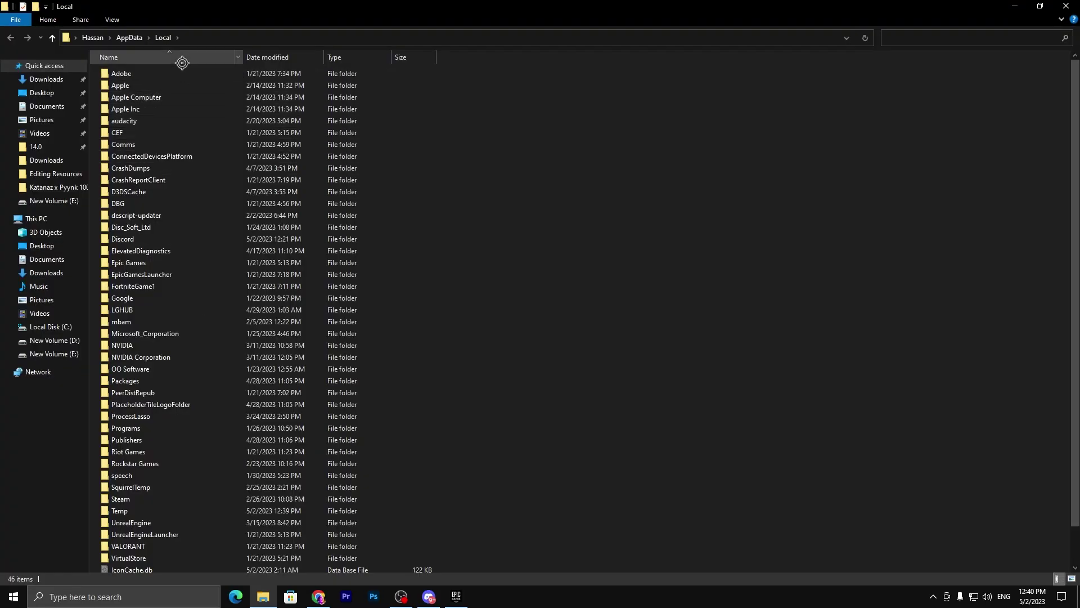
left_click(128, 40)
double_click(131, 73)
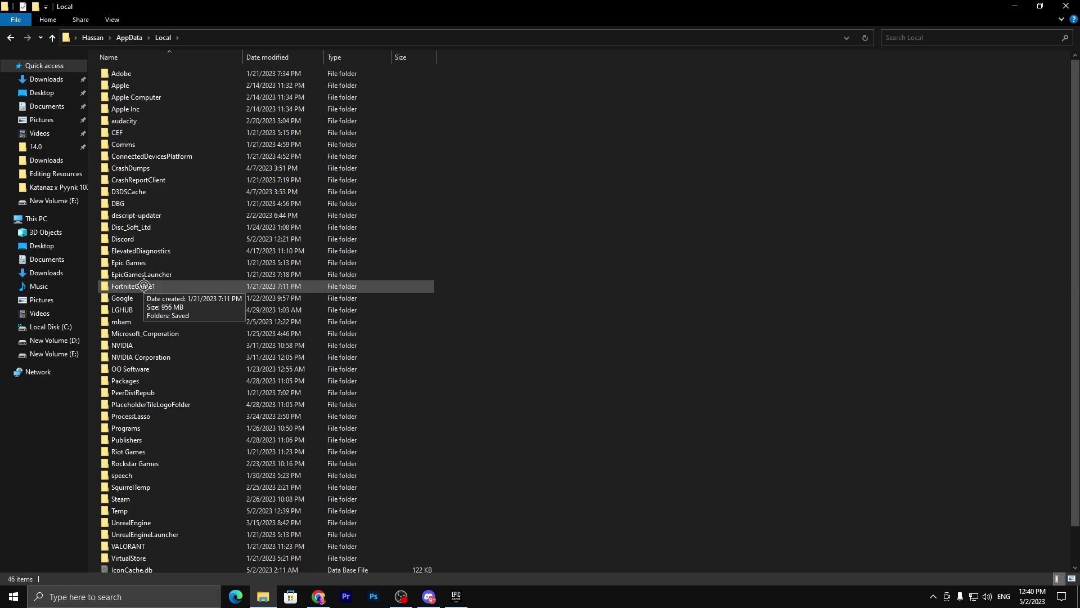
double_click(143, 286)
double_click(130, 74)
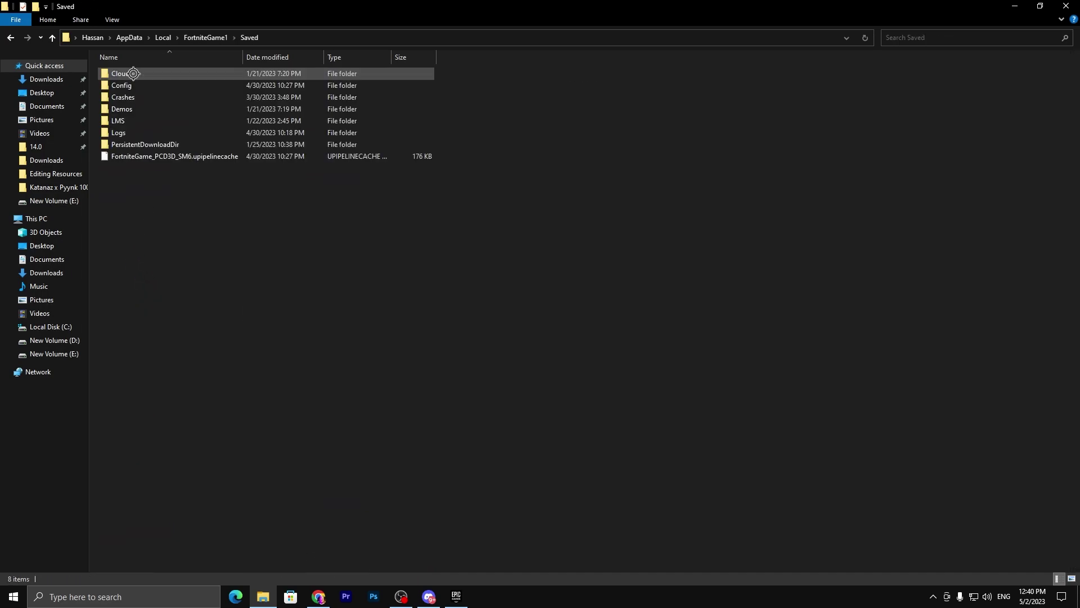
double_click(133, 74)
double_click(135, 86)
right_click(173, 163)
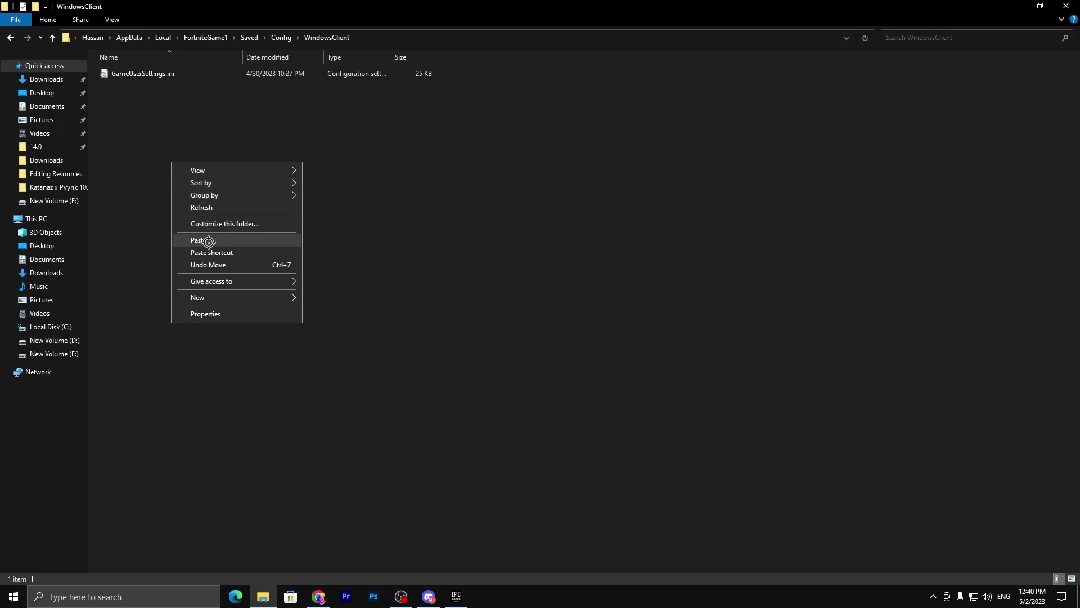
left_click(124, 117)
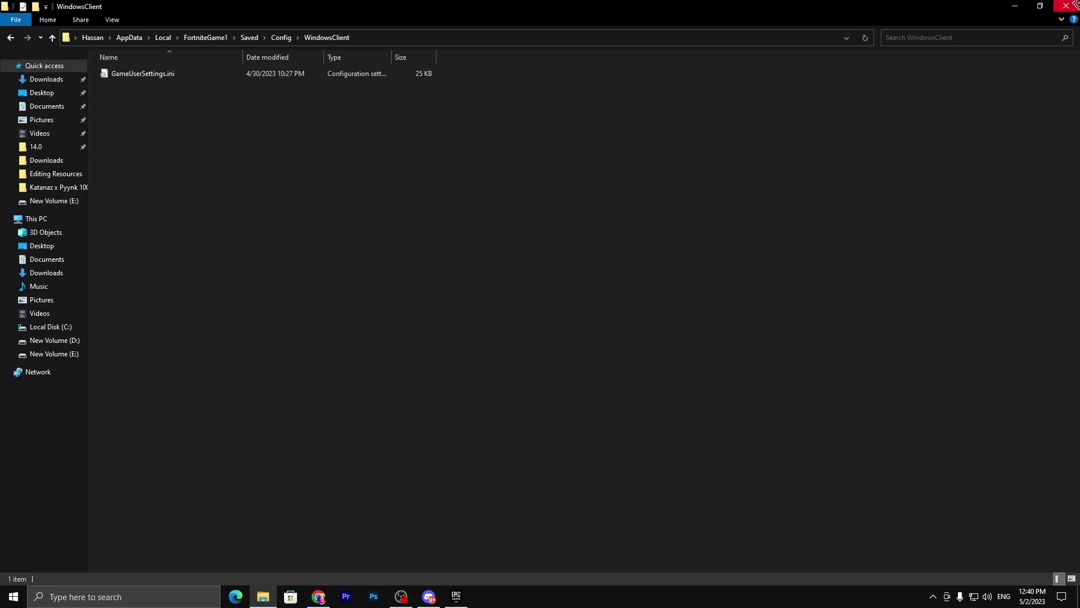
left_click(1075, 4)
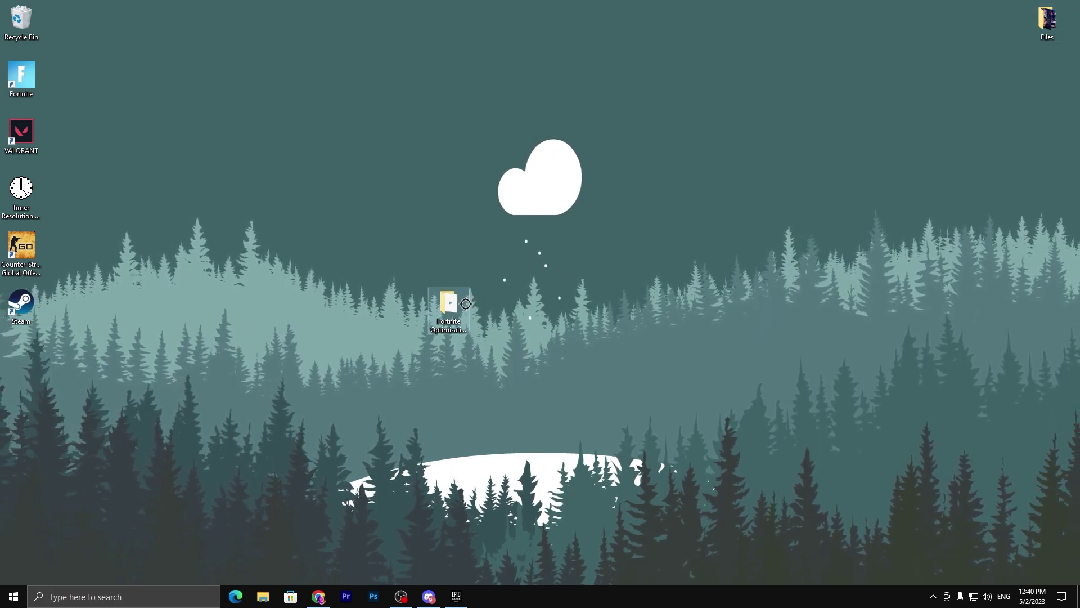
Open the Fortnite Optimization Pack folder, run RunWithAffinity.exe, and minimize Explorer.
double_click(449, 304)
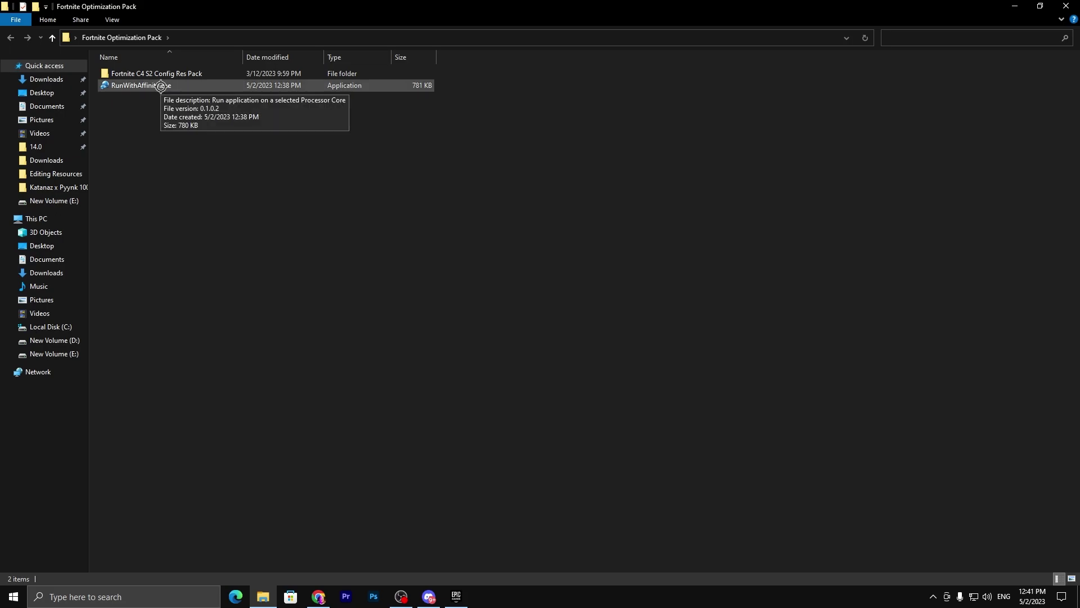
left_click(161, 86)
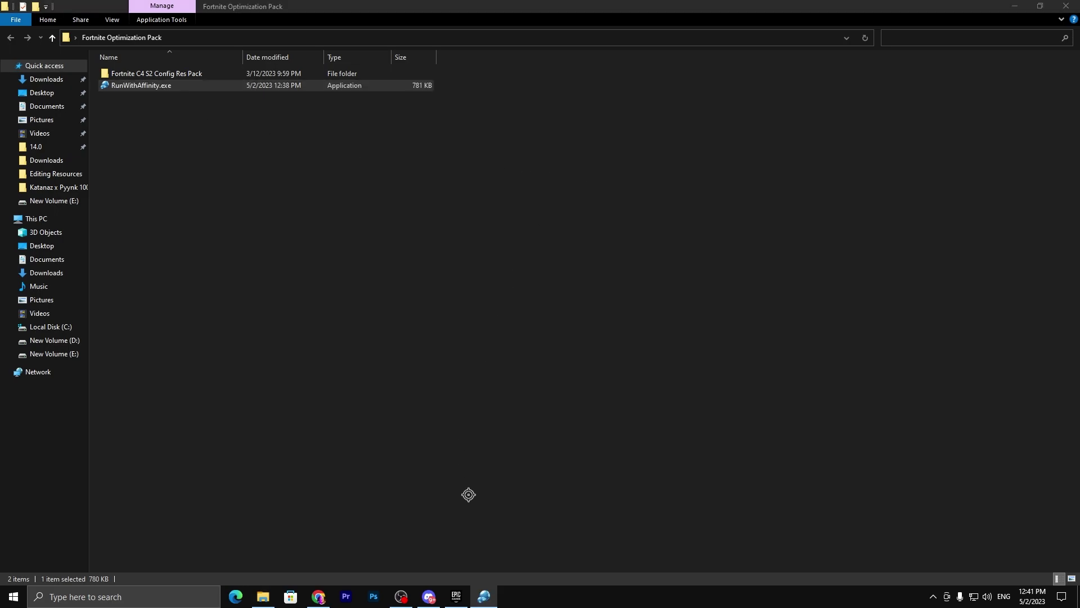
left_click(1014, 6)
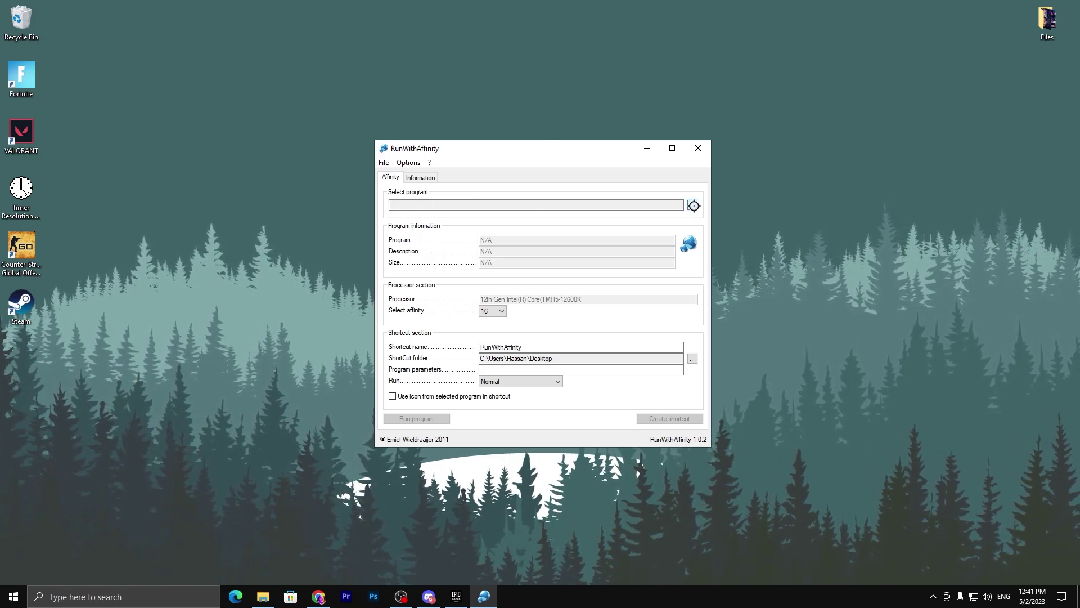
Browse to C:\Program Files\Epic Games\Fortnite\FortniteGame\Binaries\Win64 and choose FortniteClient-Win64-Shipping.exe.
left_click(693, 205)
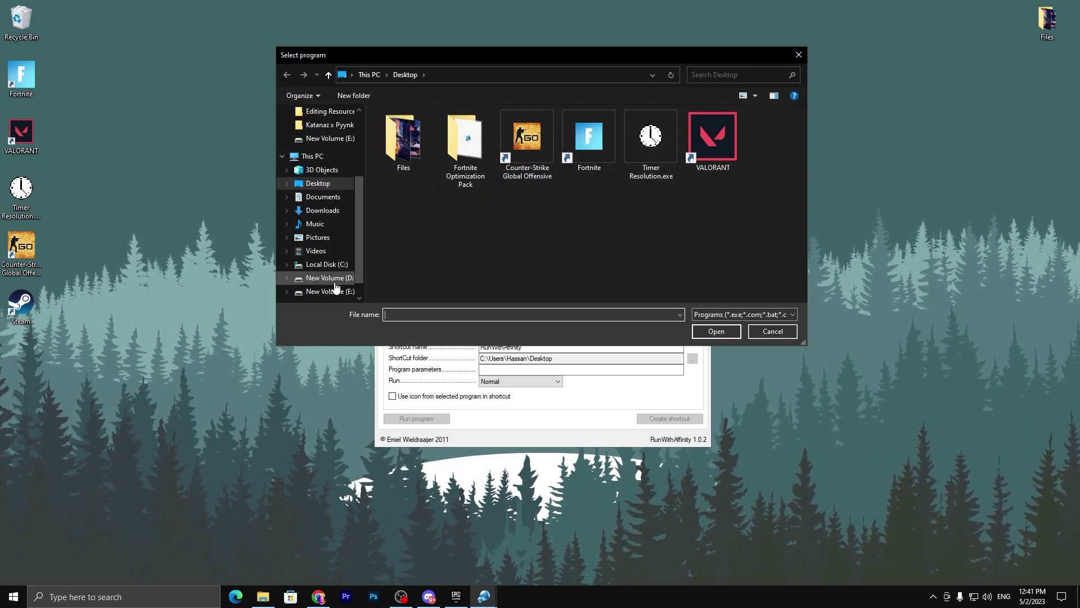
left_click(330, 266)
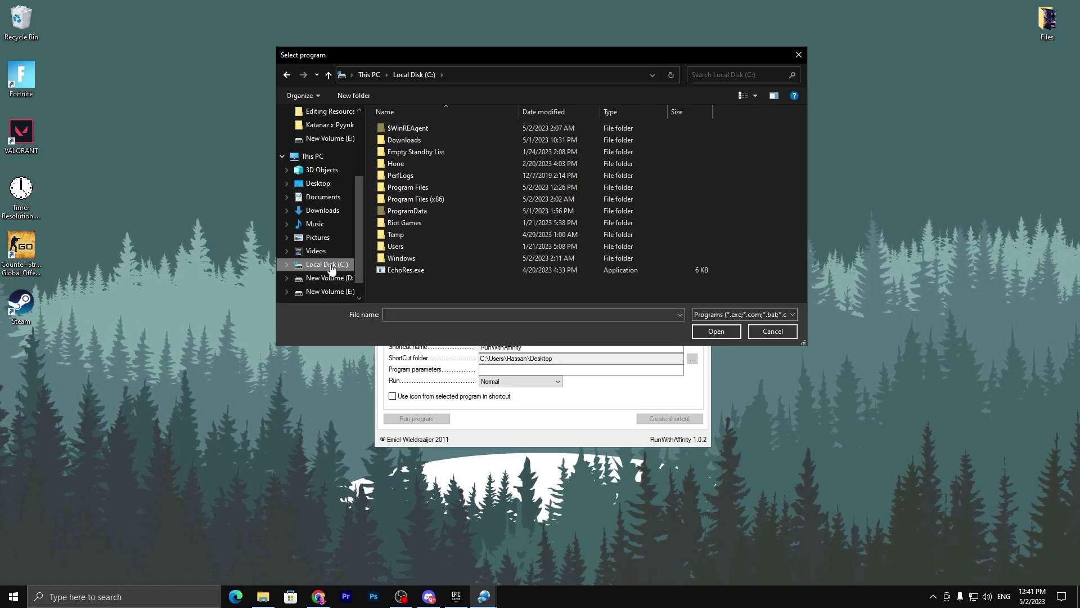
double_click(416, 187)
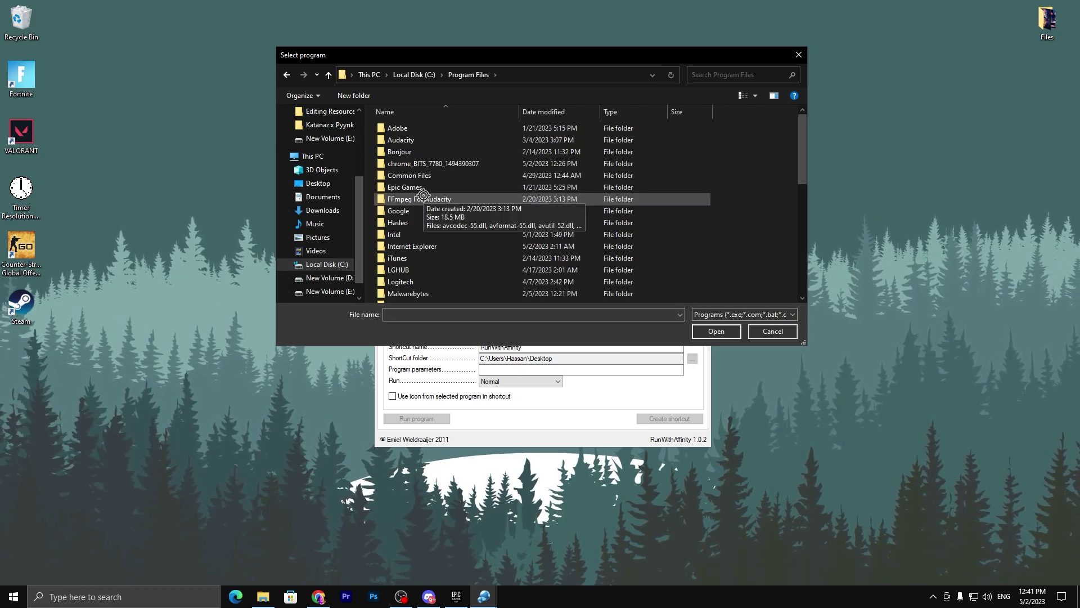
double_click(419, 187)
double_click(430, 129)
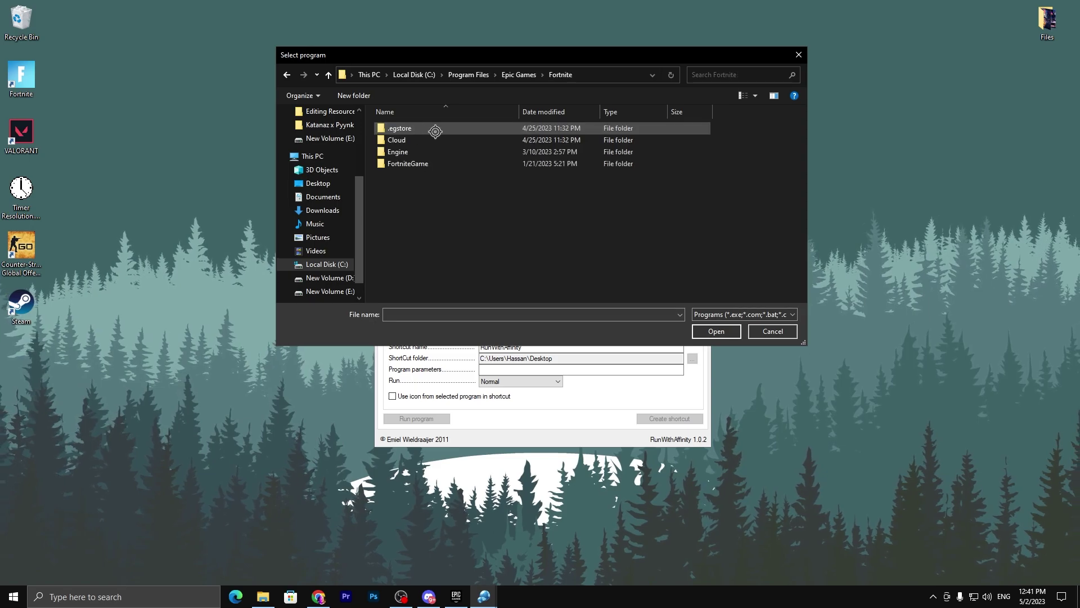
double_click(425, 164)
double_click(425, 128)
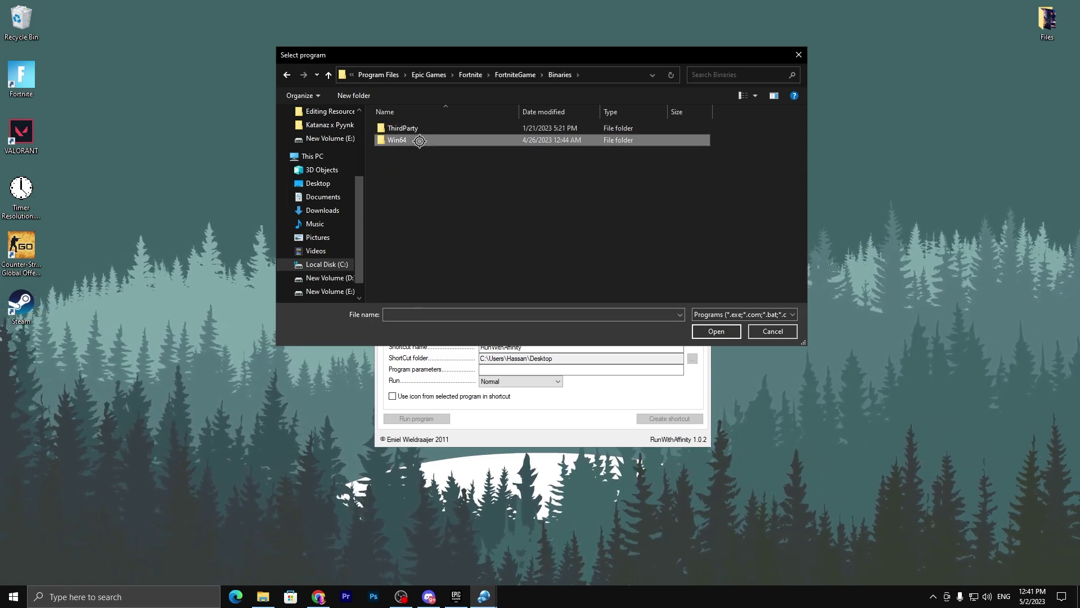
double_click(419, 140)
left_click(442, 175)
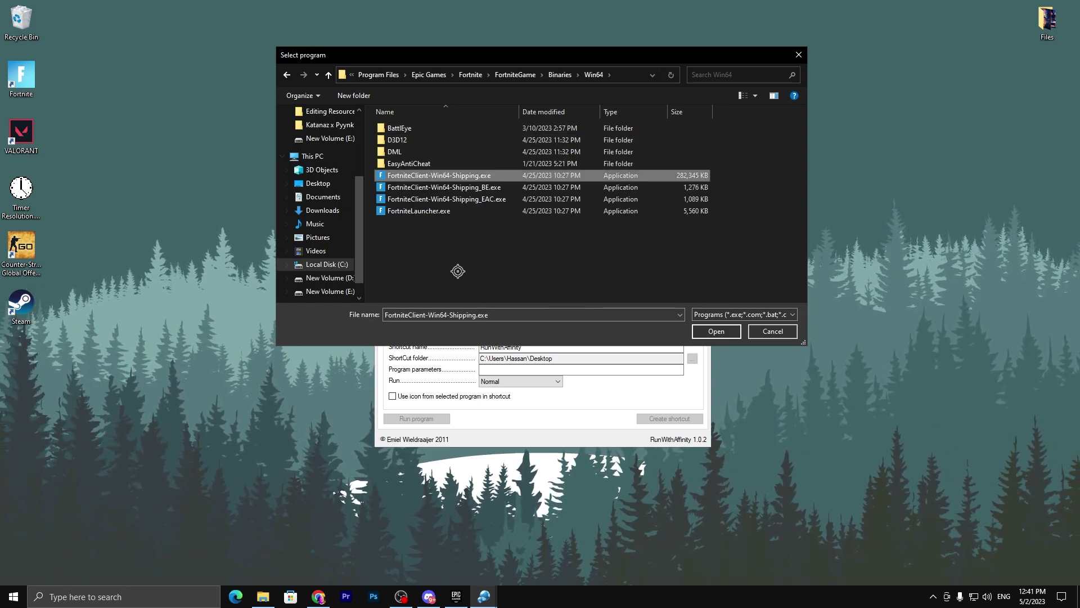
left_click(698, 333)
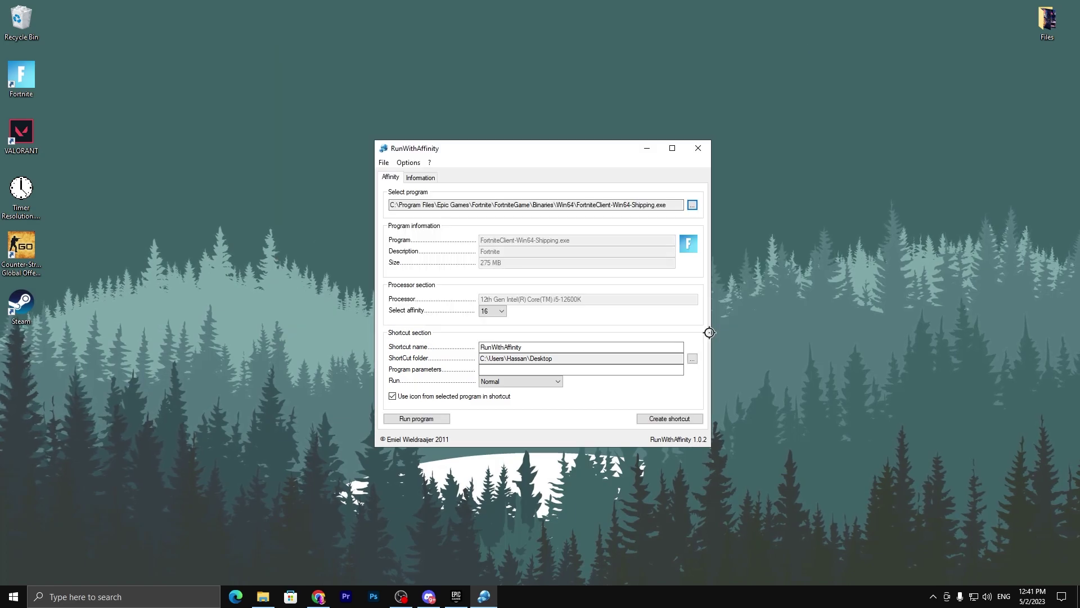
Set the affinity to 16 and the Run mode to Maximized.
left_click(493, 310)
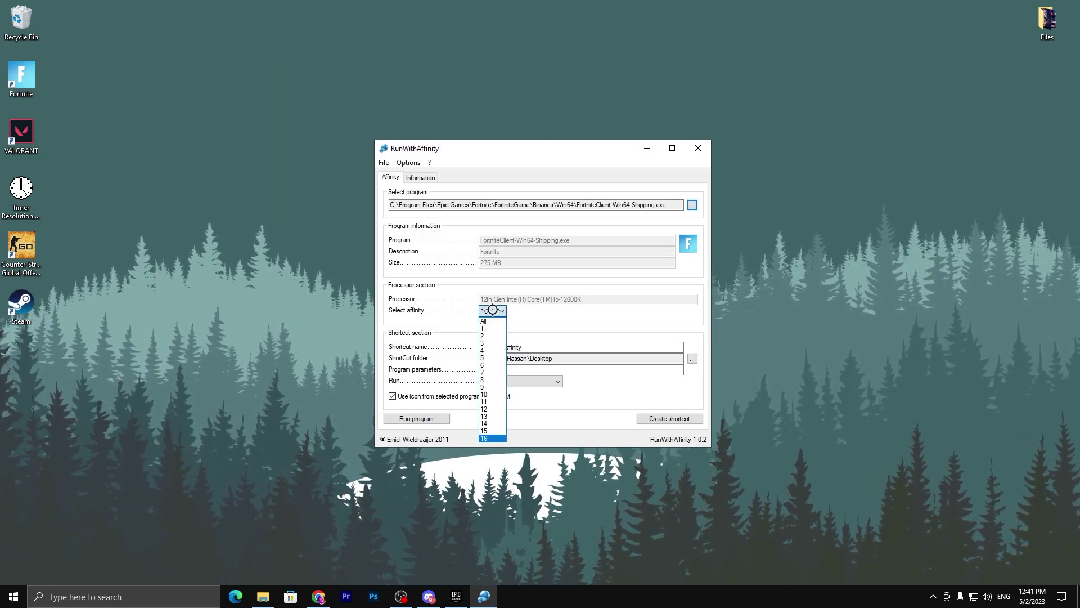
left_click(487, 438)
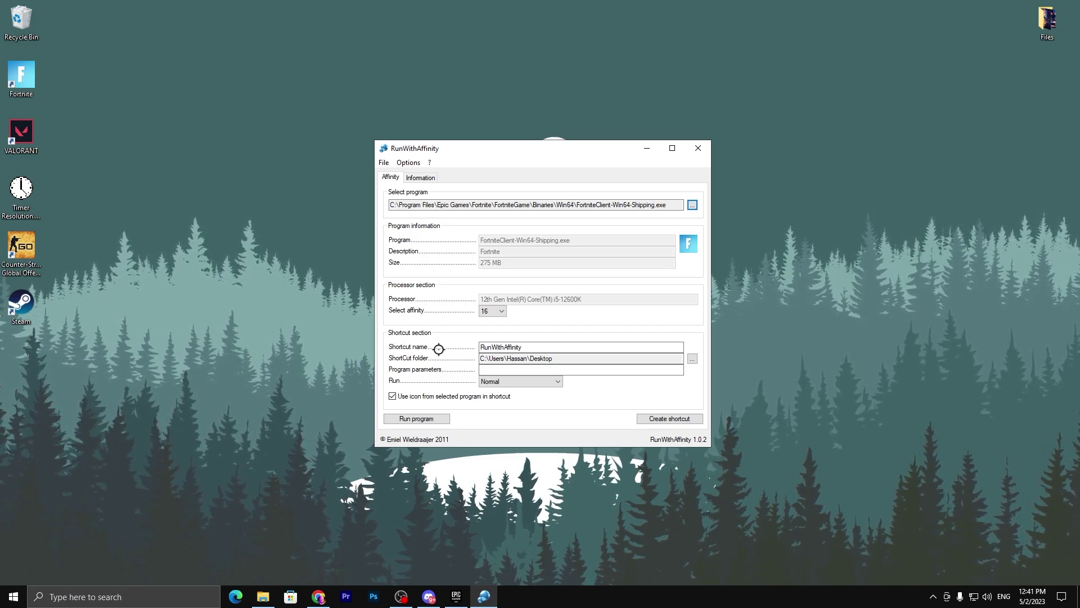
left_click(512, 385)
left_click(503, 406)
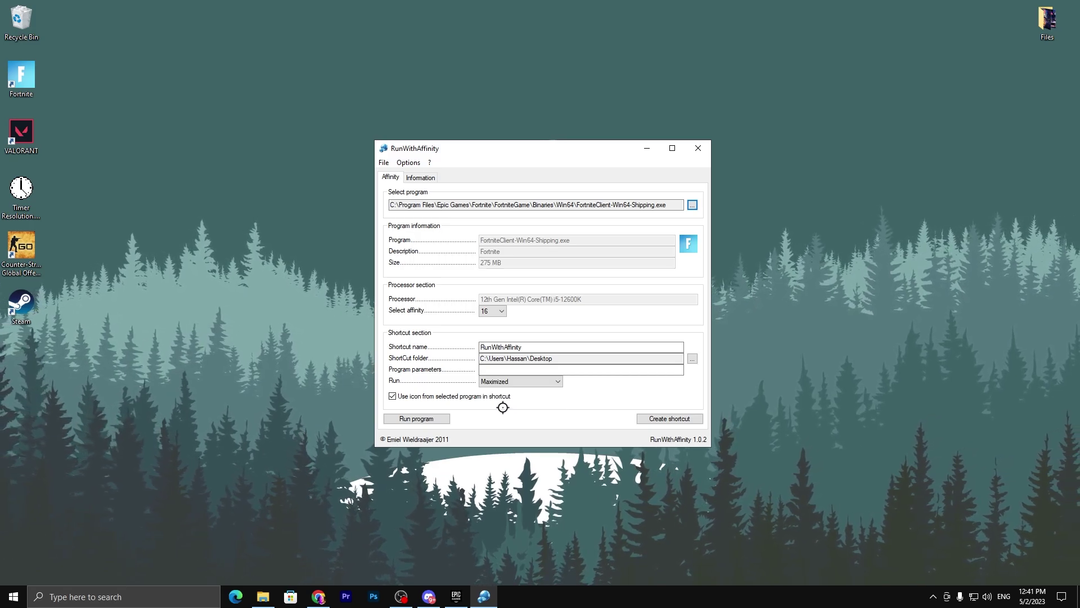